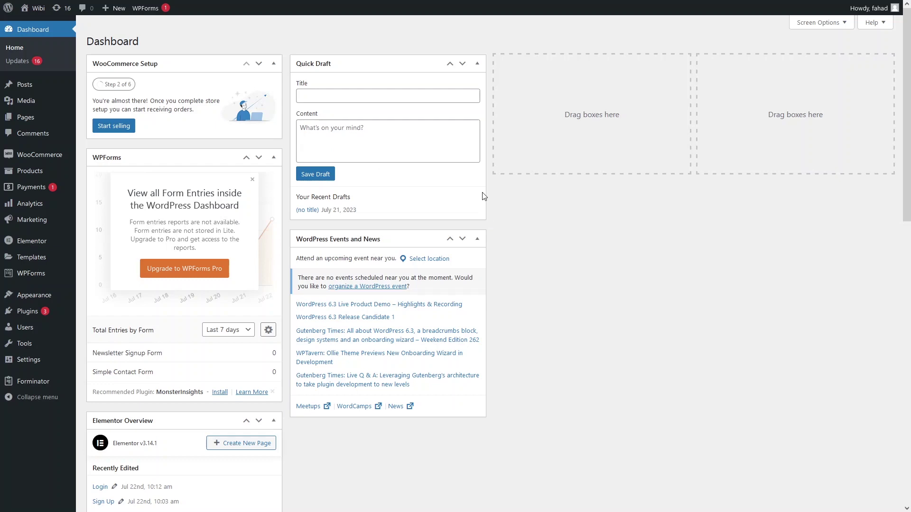
# Search the plugin directory for 'st', then install and activate Starter Templates.
pyautogui.moveTo(41, 317)
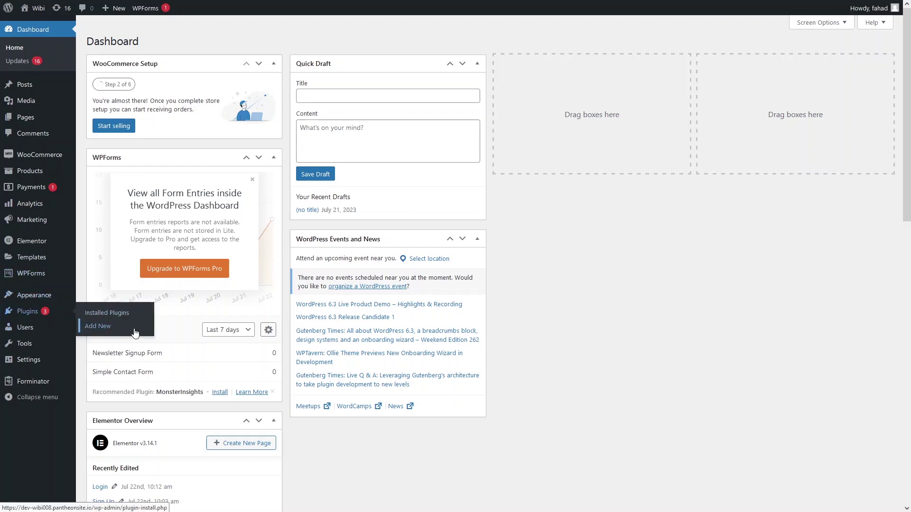
pyautogui.click(135, 333)
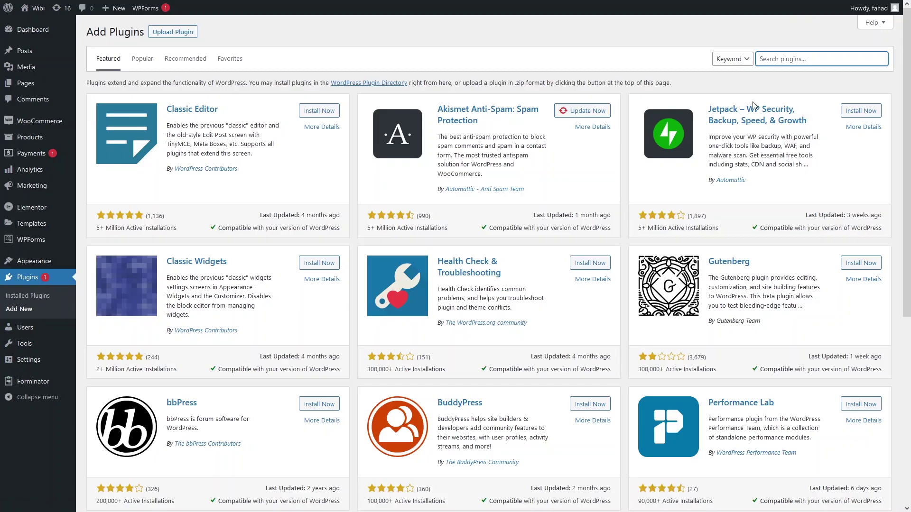
pyautogui.click(787, 64)
pyautogui.write('starter')
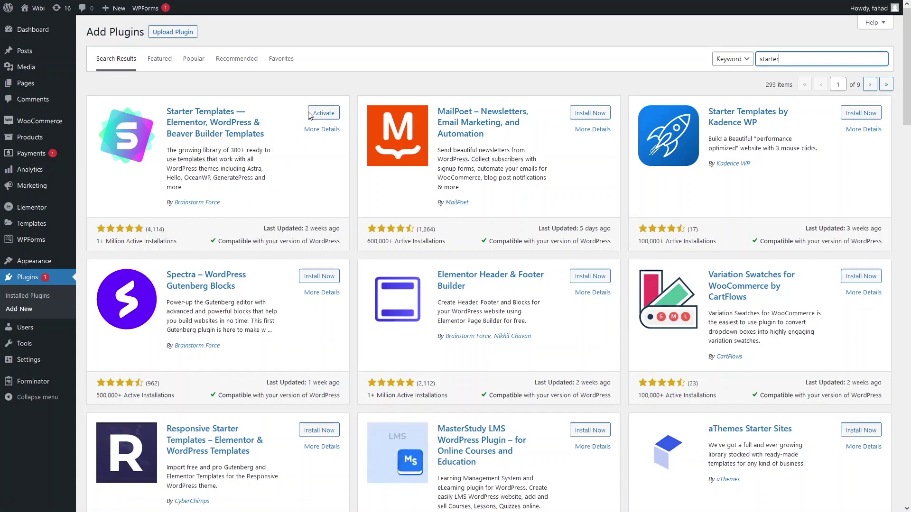
pyautogui.click(317, 115)
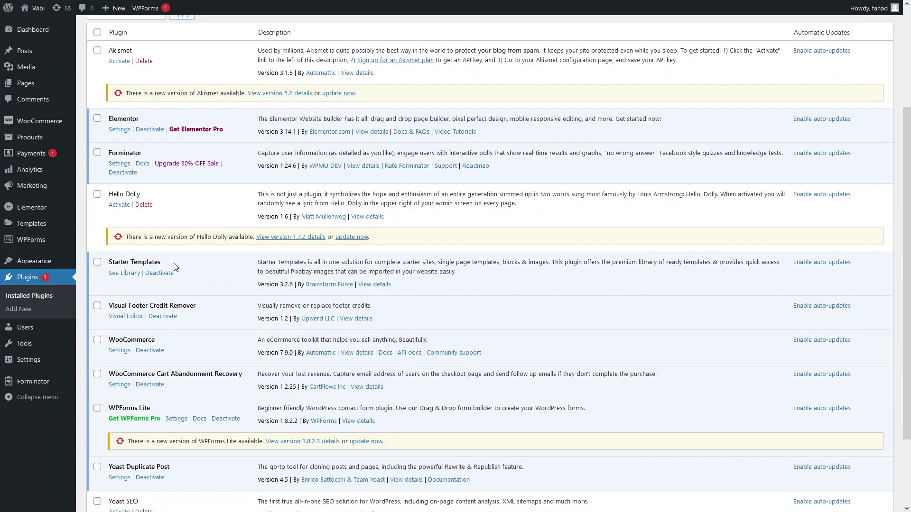
# Open the Starter Templates library with Elementor as the page builder and browse its categories.
pyautogui.click(122, 277)
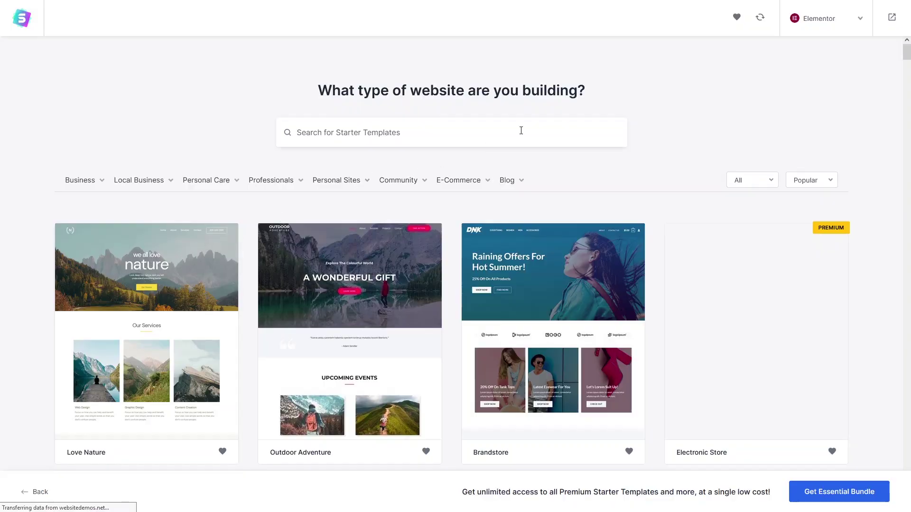
pyautogui.click(846, 29)
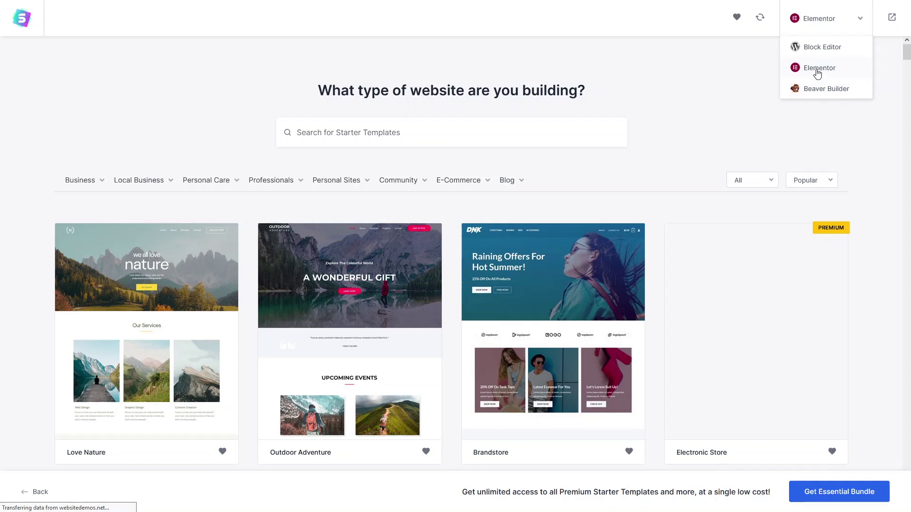
pyautogui.click(816, 71)
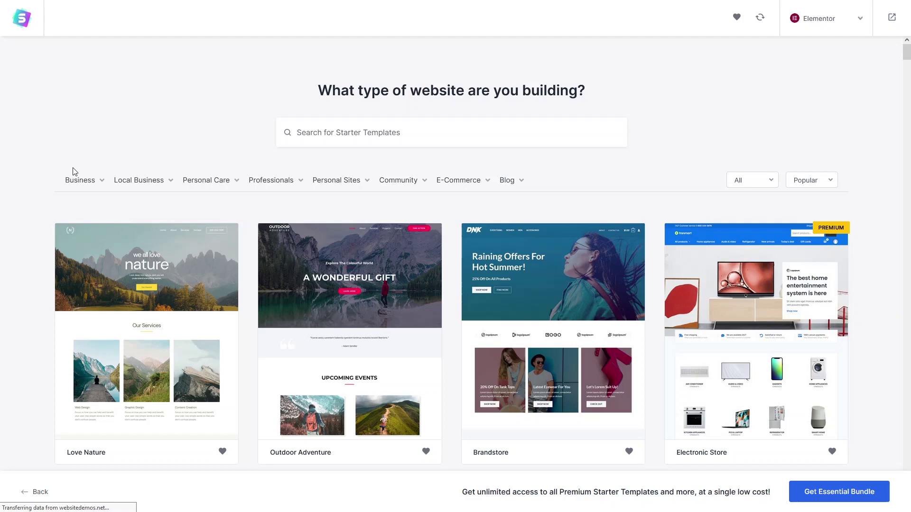
pyautogui.moveTo(136, 189)
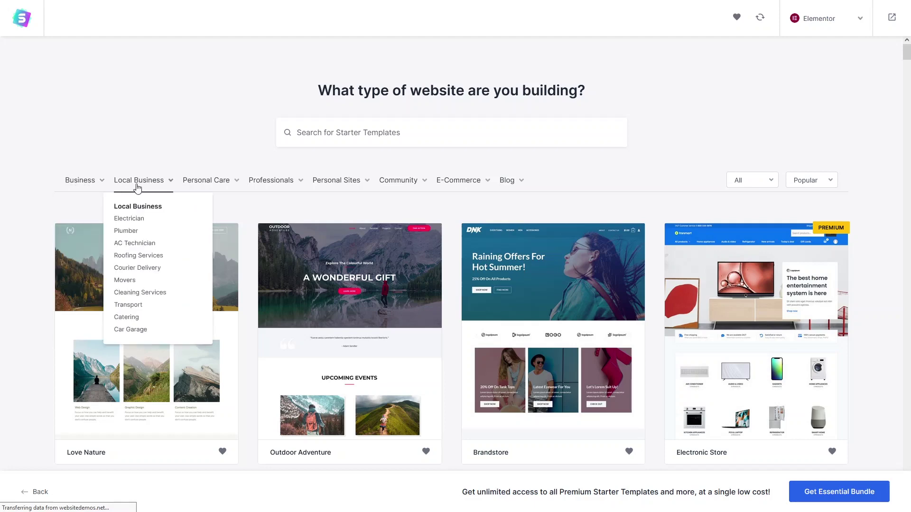
pyautogui.moveTo(205, 187)
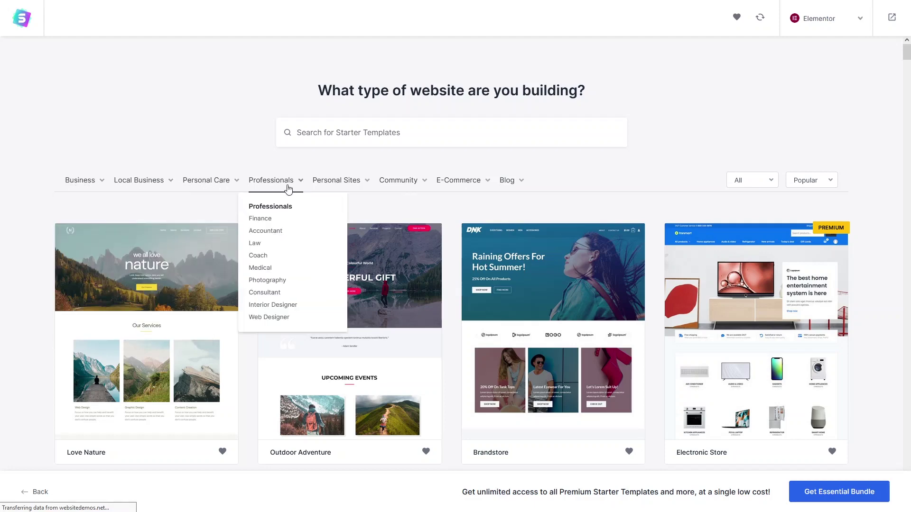
pyautogui.moveTo(401, 184)
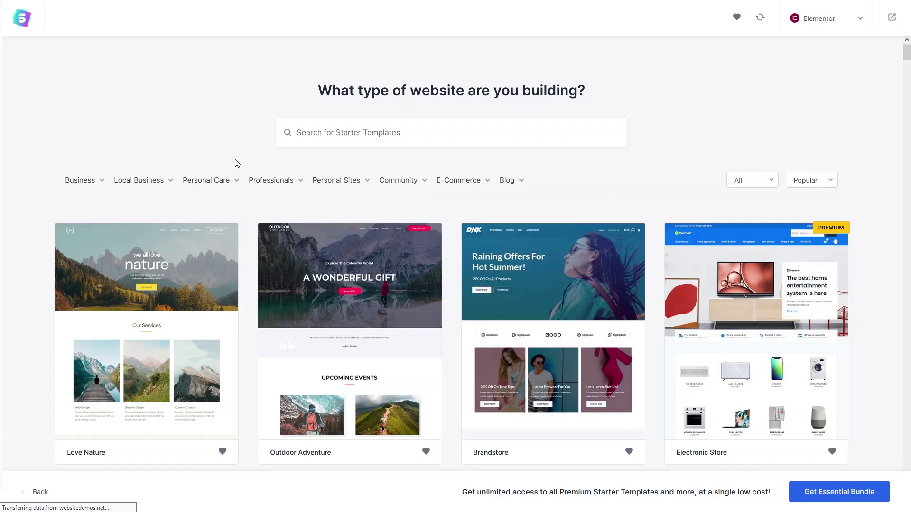
pyautogui.moveTo(299, 202)
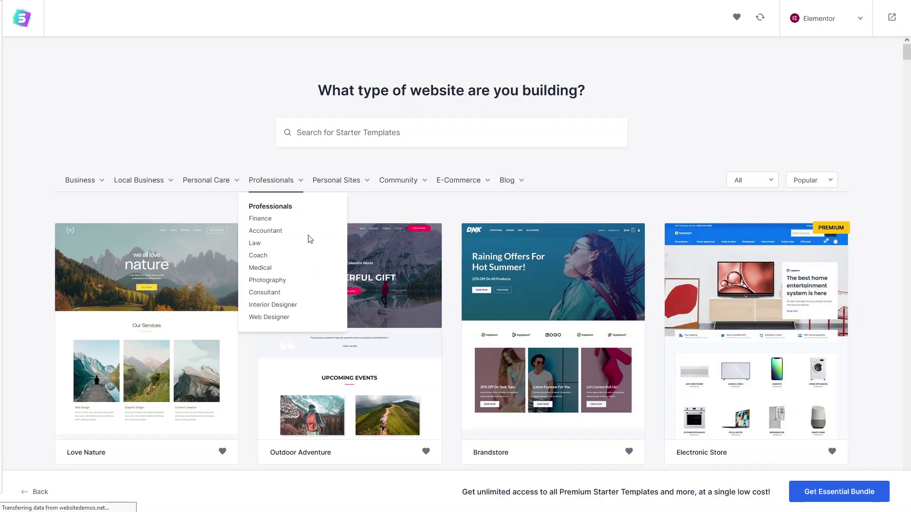
# Filter the templates to Consultant and scroll to find the Online Health Coach template.
pyautogui.click(279, 294)
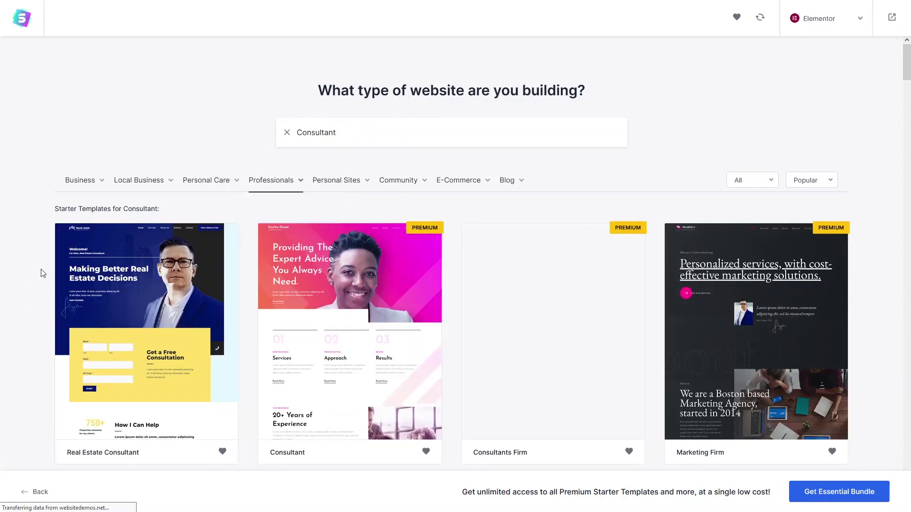
pyautogui.scroll(-3, 105, 270)
pyautogui.scroll(-3, 106, 269)
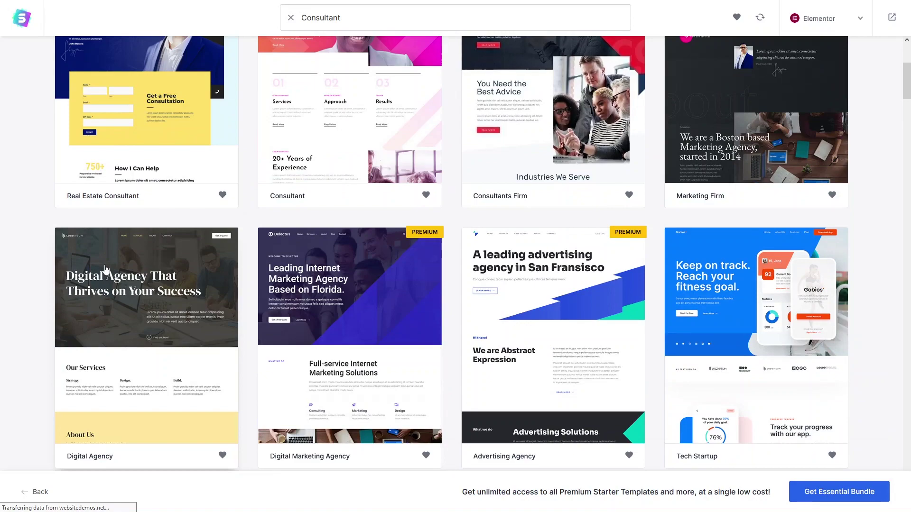
pyautogui.scroll(4, 105, 269)
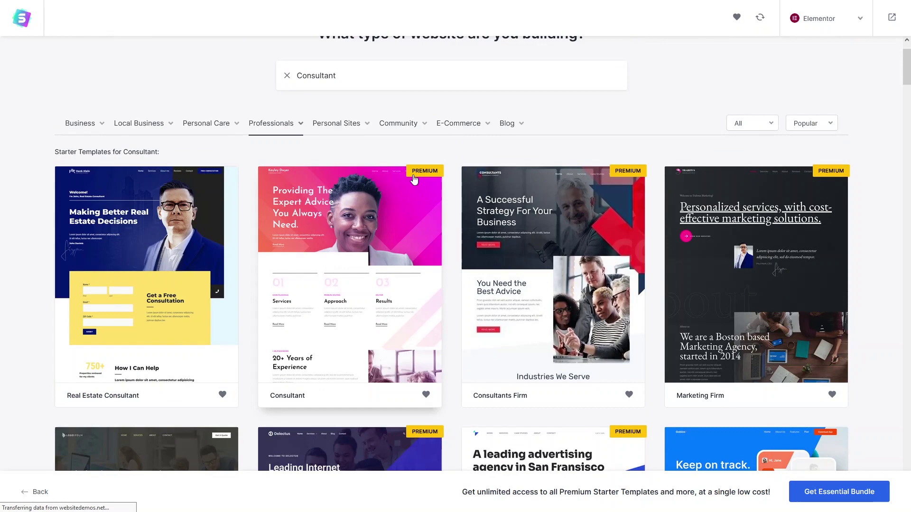
pyautogui.scroll(-3, 413, 179)
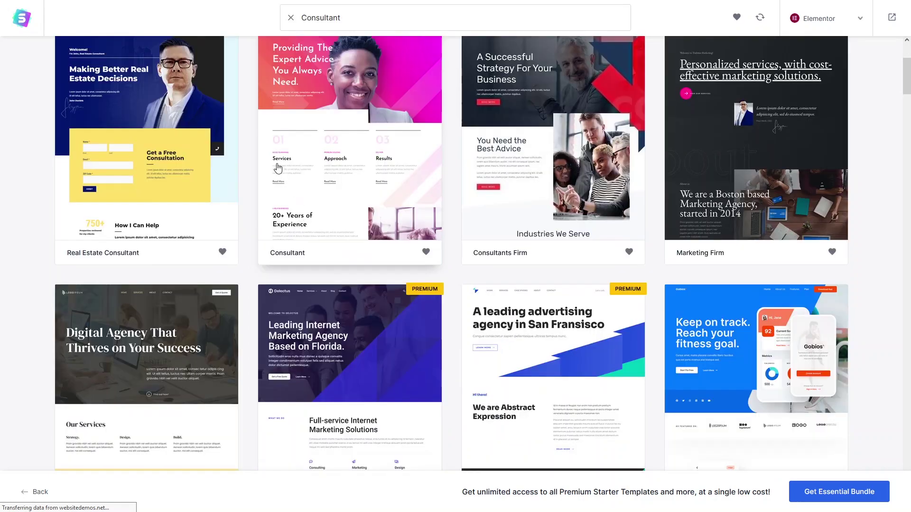
pyautogui.scroll(-15, 273, 174)
pyautogui.scroll(8, 353, 194)
pyautogui.scroll(8, 353, 193)
pyautogui.scroll(-5, 143, 190)
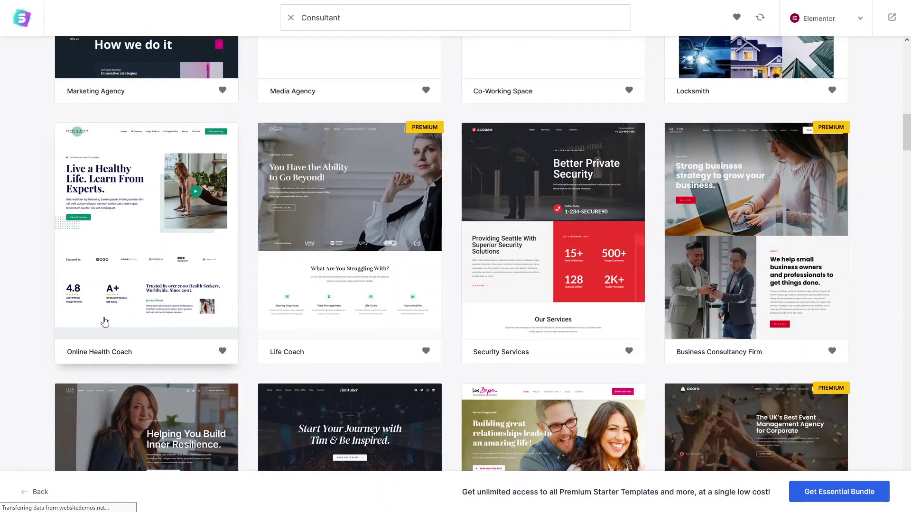
# Pick the Online Health Coach template and upload the portrait image as its site logo.
pyautogui.click(159, 243)
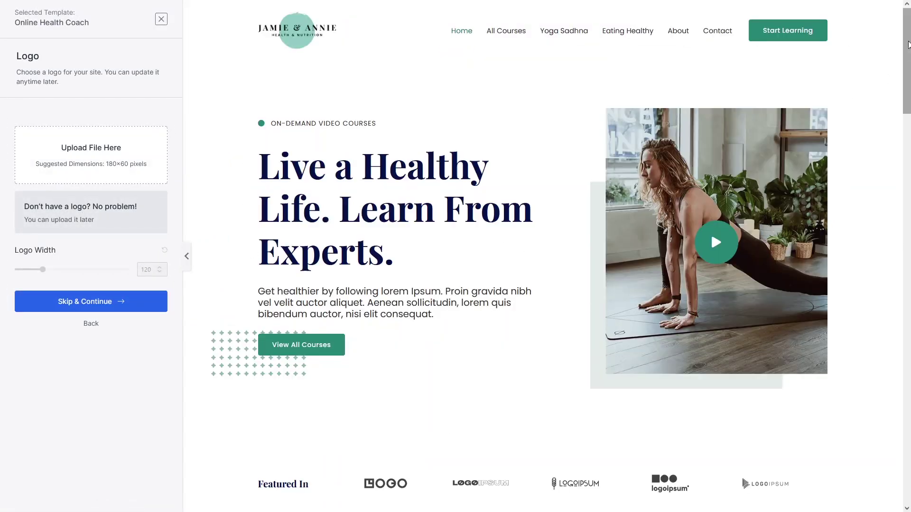
pyautogui.moveTo(909, 45); pyautogui.dragTo(910, 446)
pyautogui.scroll(20, 214, 111)
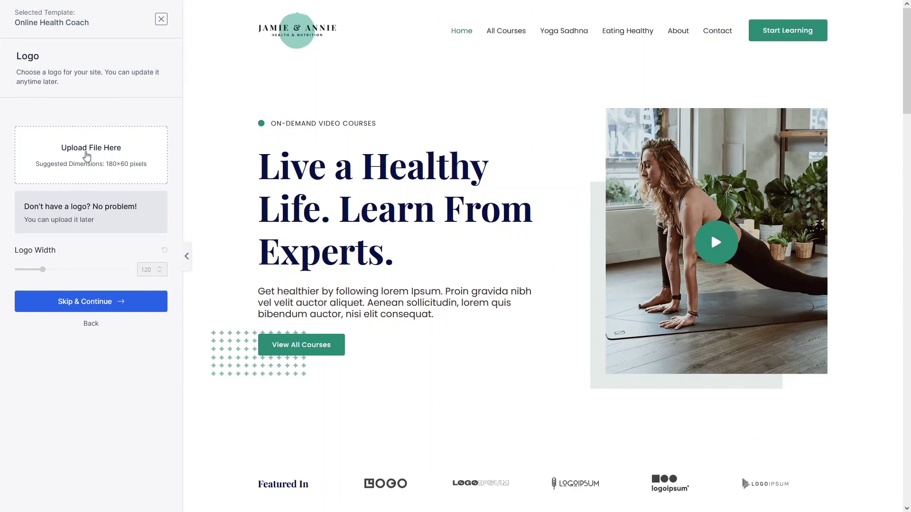
pyautogui.click(87, 156)
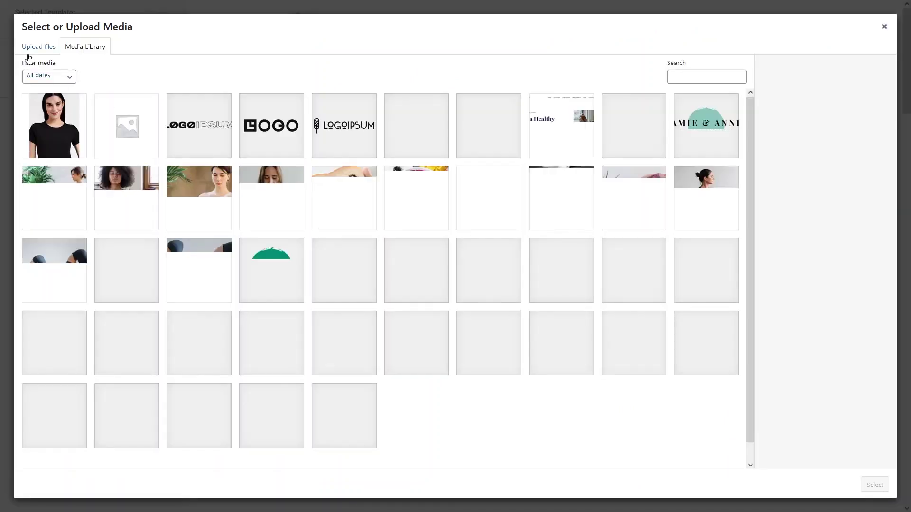
pyautogui.click(39, 46)
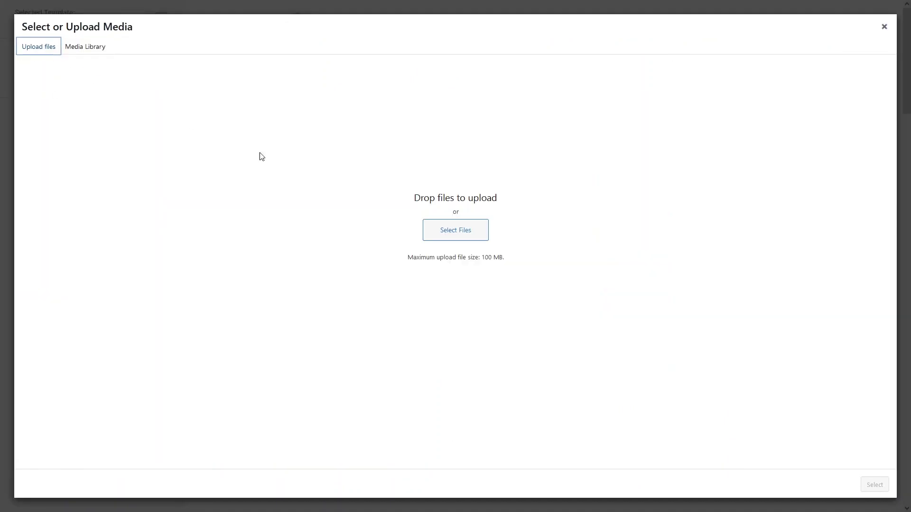
pyautogui.click(442, 232)
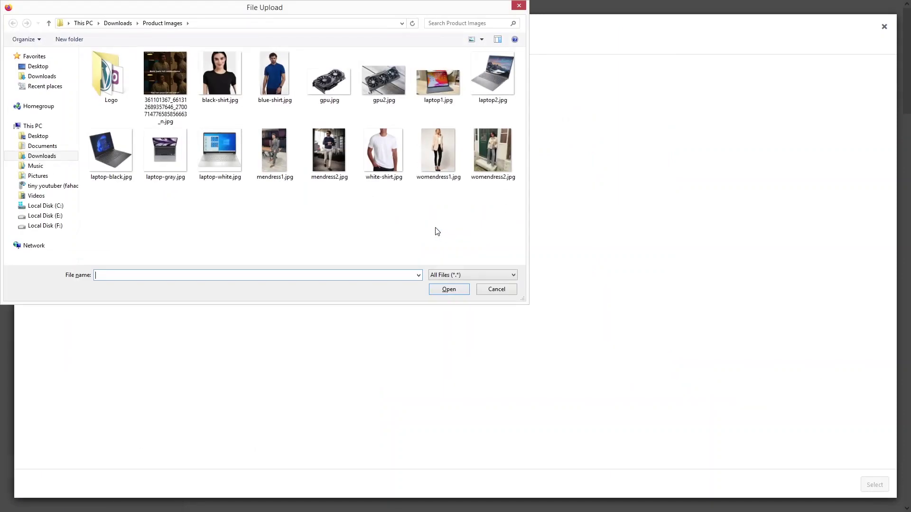
pyautogui.click(441, 291)
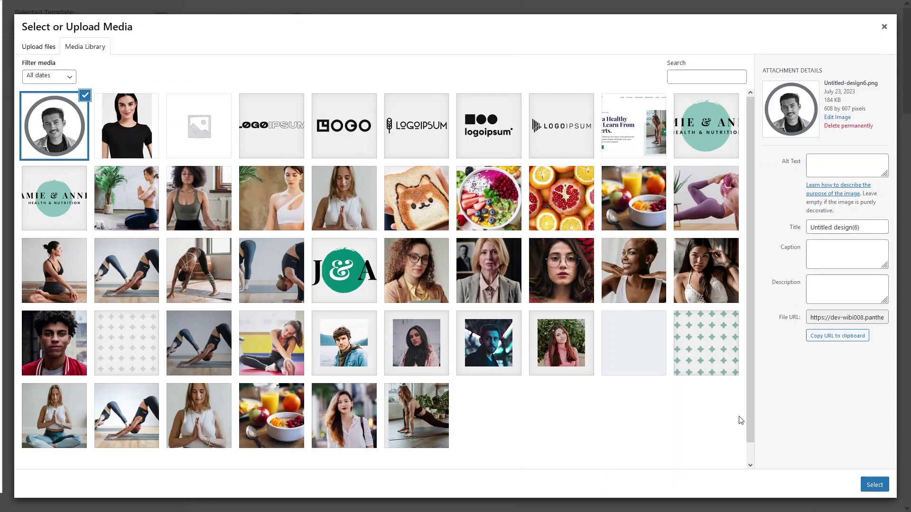
pyautogui.click(874, 485)
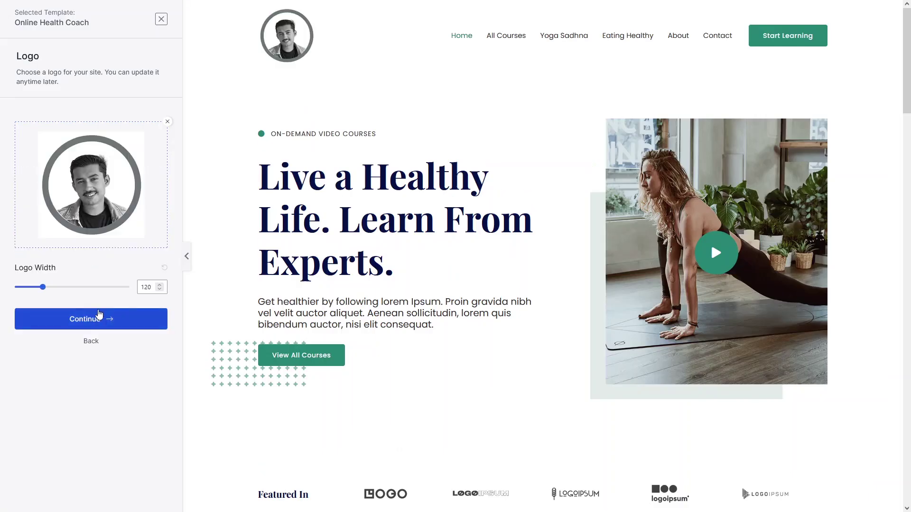
# Set the logo width to 60 and proceed to the Colors & Fonts step.
pyautogui.moveTo(41, 293); pyautogui.dragTo(29, 295)
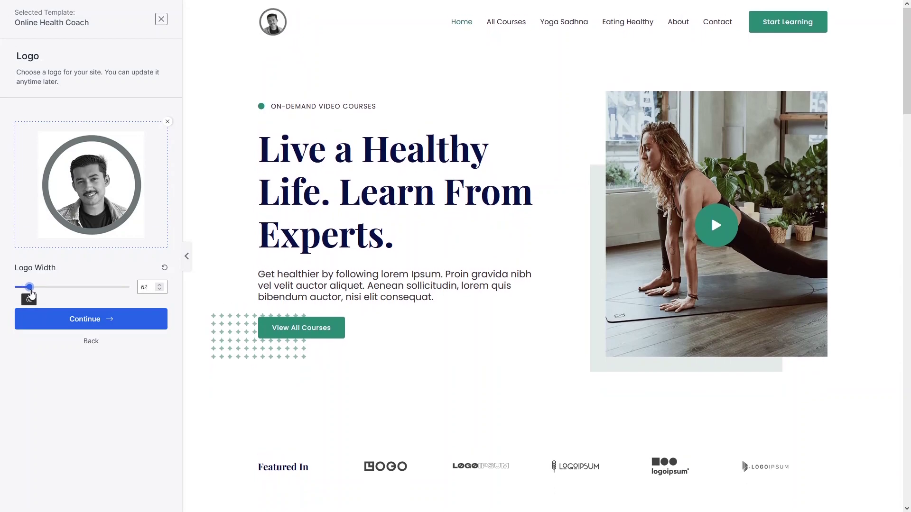
pyautogui.click(150, 283)
pyautogui.press('BackSpace')
pyautogui.write('0')
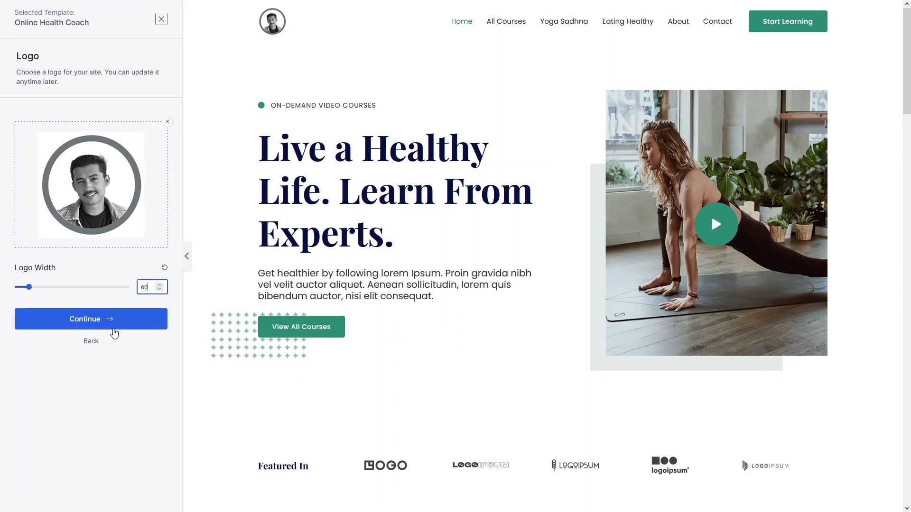
pyautogui.click(112, 322)
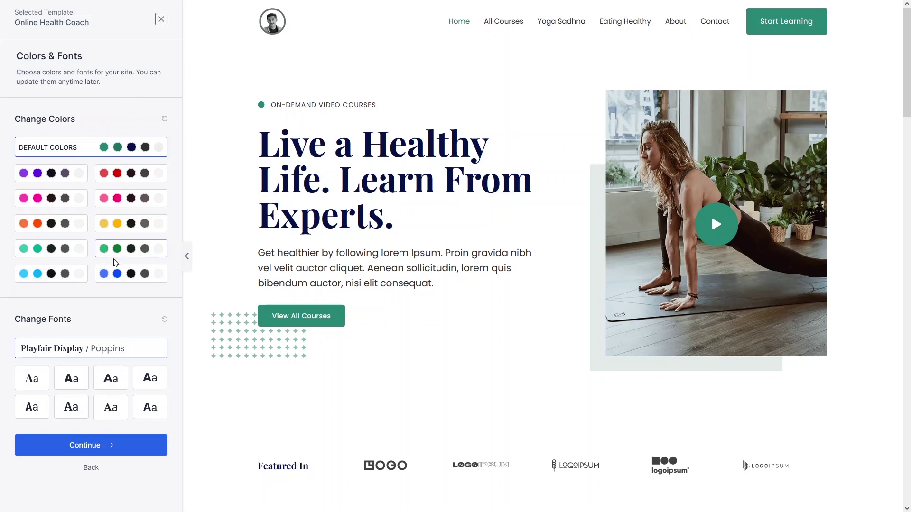
# Switch the template to the blue colour palette.
pyautogui.click(120, 278)
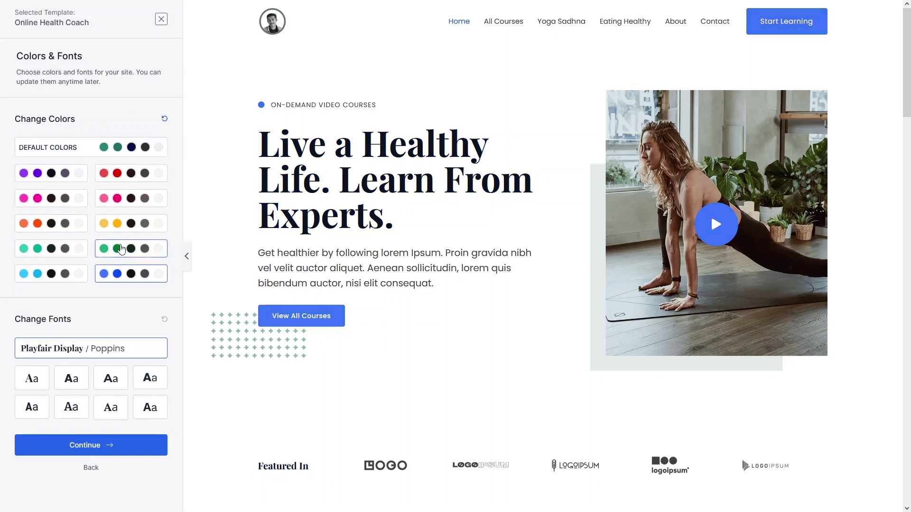
pyautogui.click(62, 283)
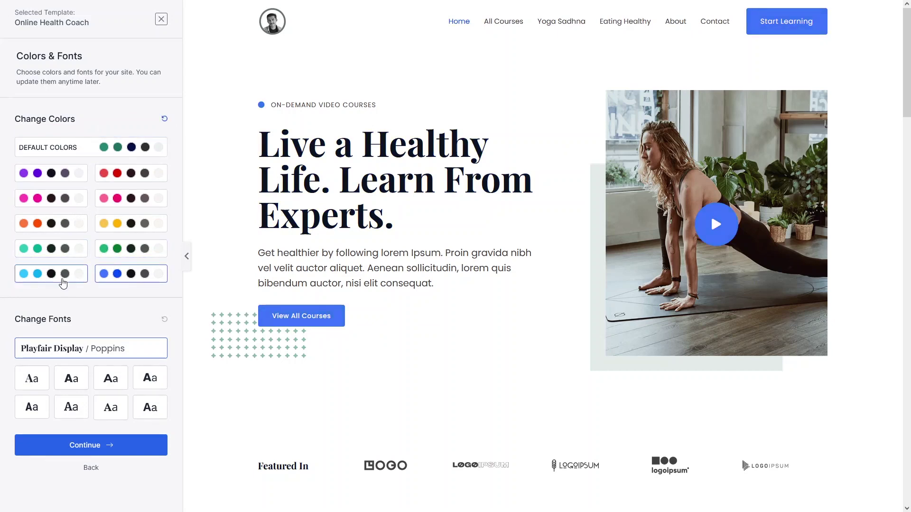
pyautogui.click(135, 277)
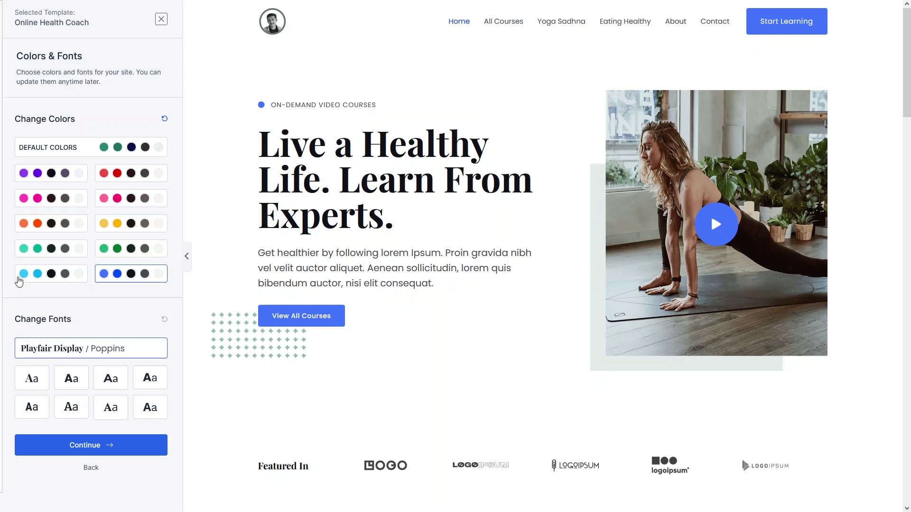
# Choose the Poppins / Lato font pairing and accept the colours and fonts.
pyautogui.click(69, 383)
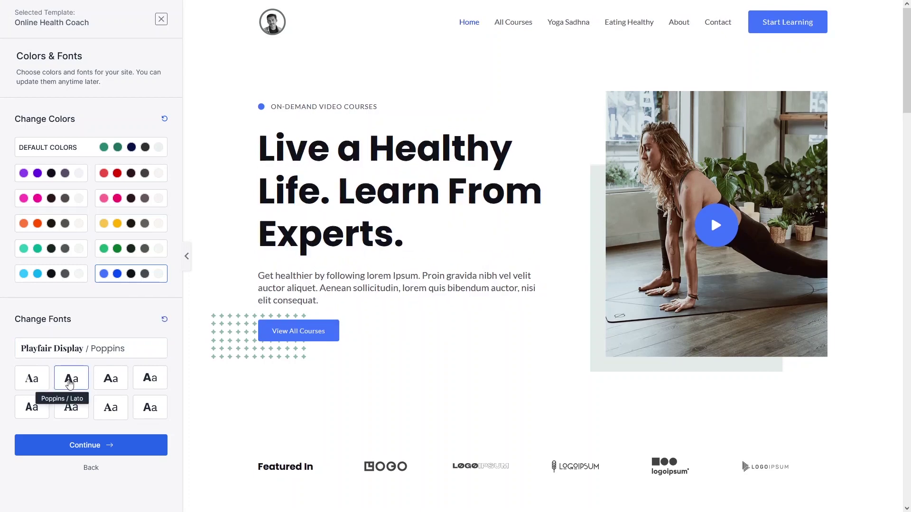
pyautogui.click(127, 384)
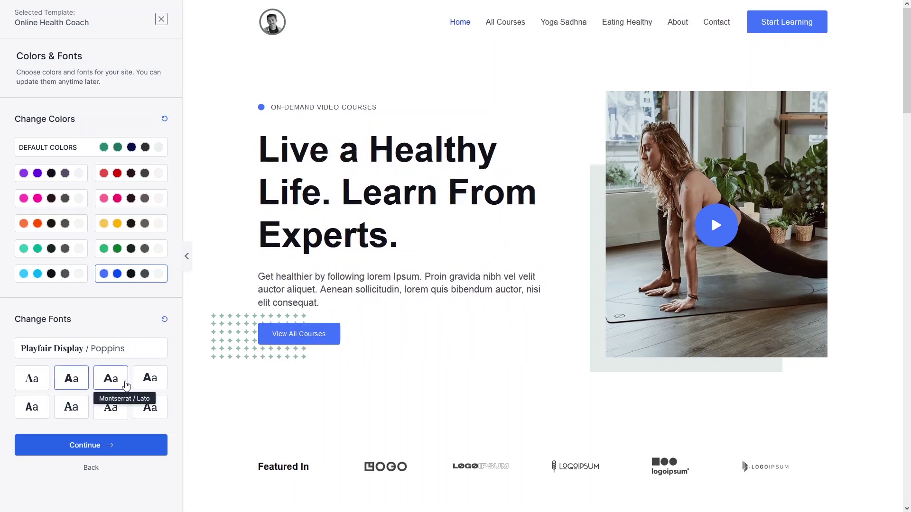
pyautogui.click(32, 407)
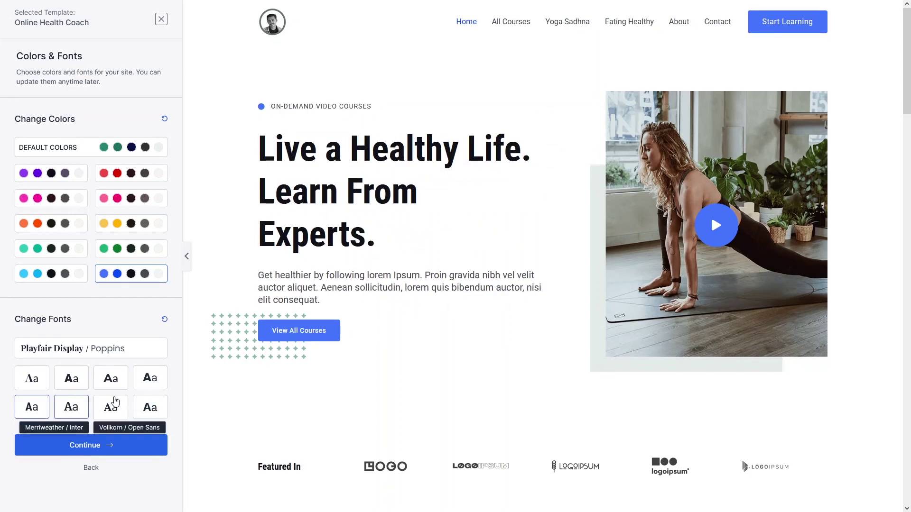
pyautogui.click(72, 383)
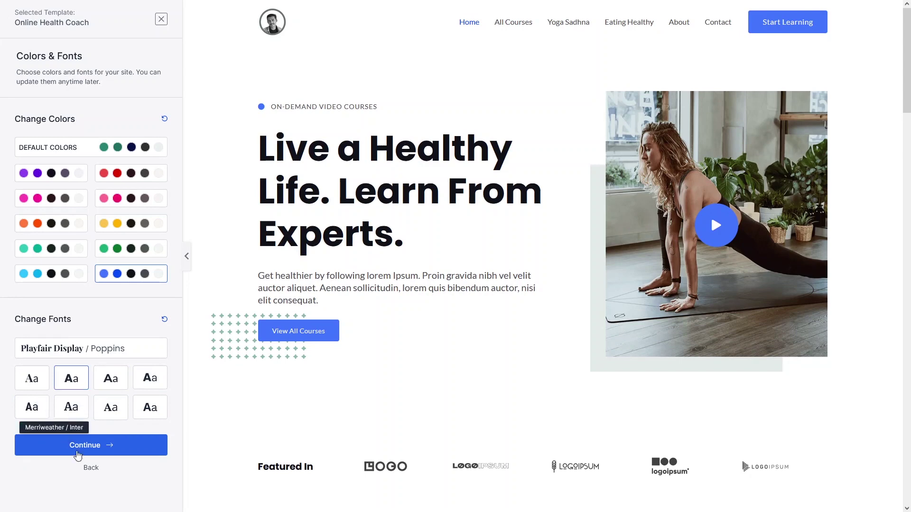
pyautogui.click(99, 447)
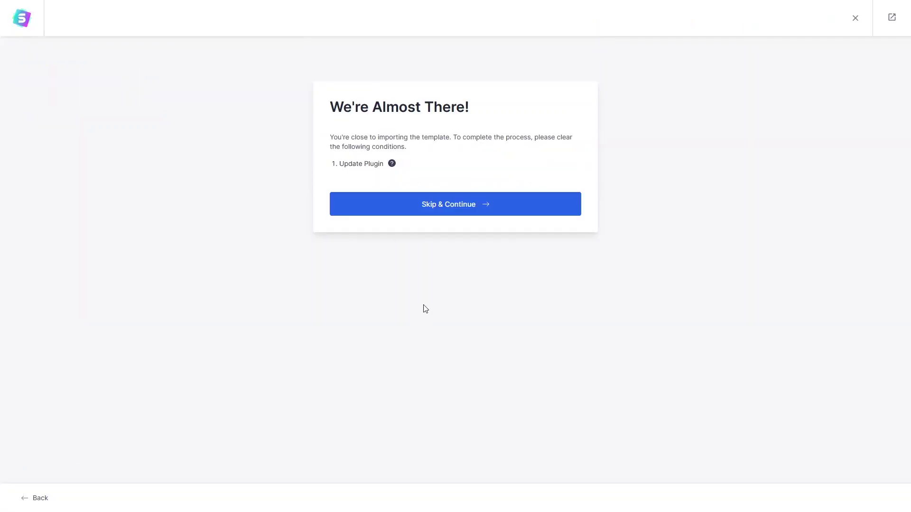
# Skip the plugin warnings, then enter a first name and work email address.
pyautogui.click(418, 208)
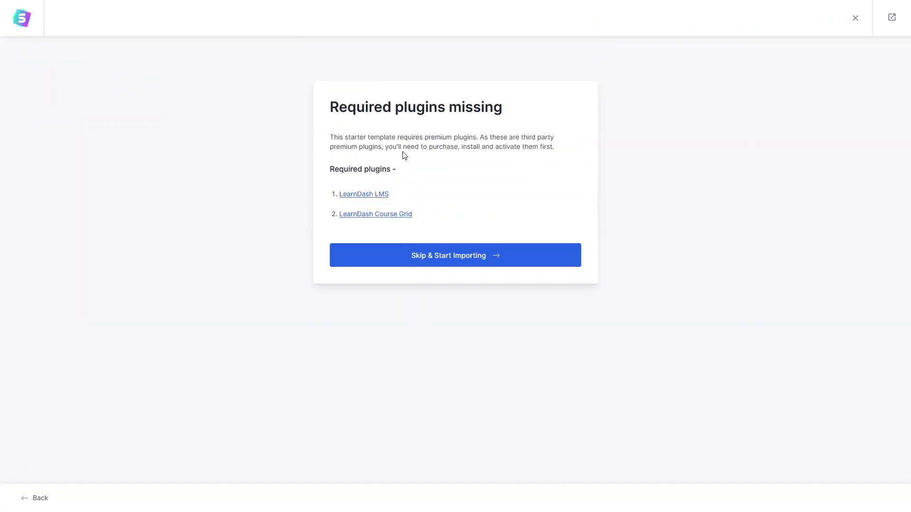
pyautogui.click(421, 261)
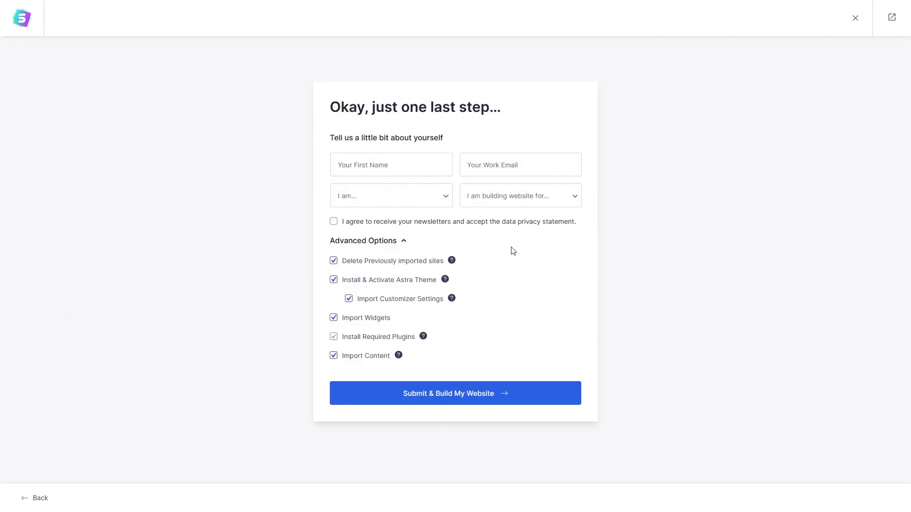
pyautogui.click(384, 161)
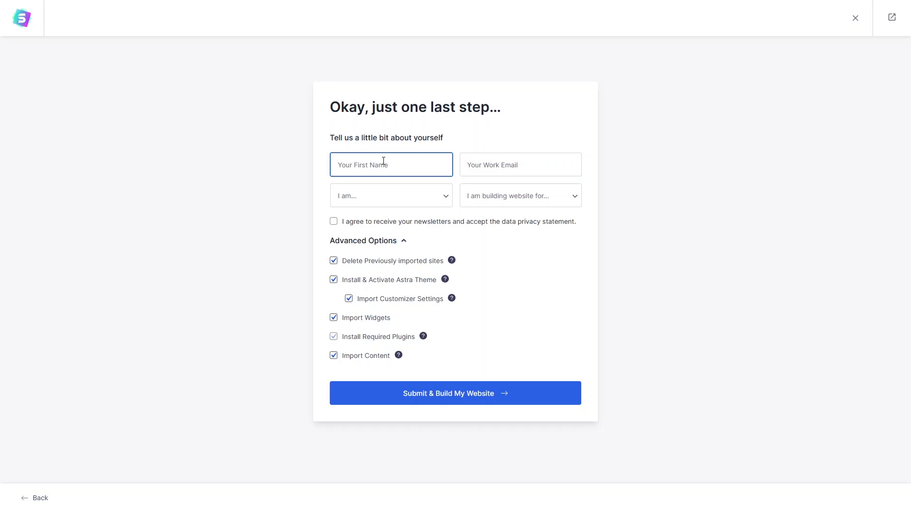
pyautogui.write('Fahad')
pyautogui.press('Tab')
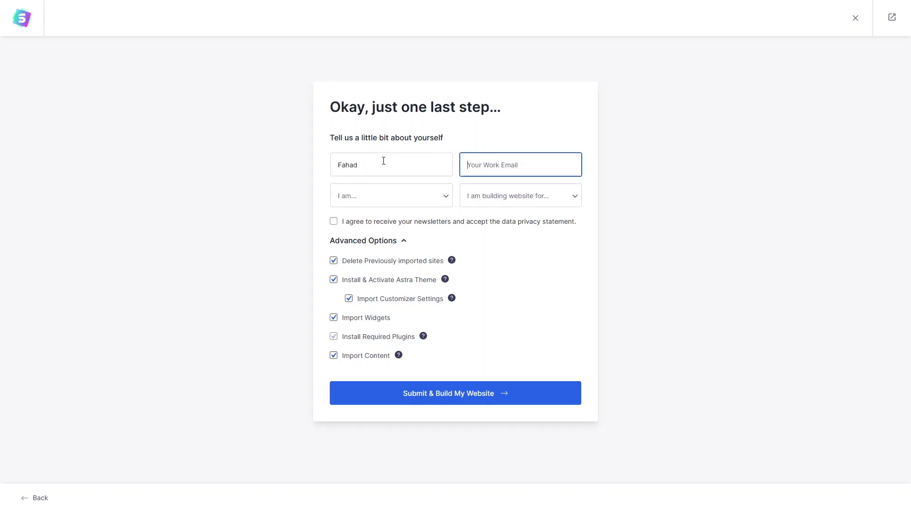
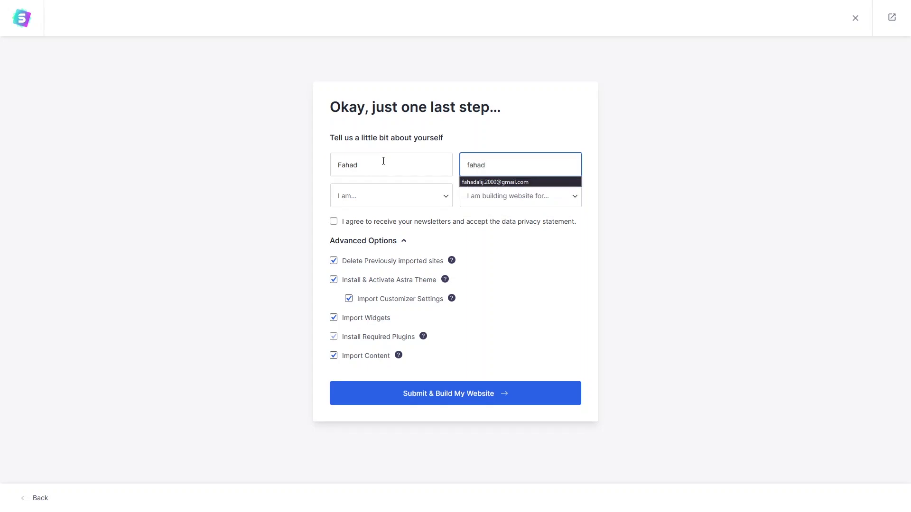
# Choose Intermediate and Myself/My Company, then submit to build the website.
pyautogui.click(422, 203)
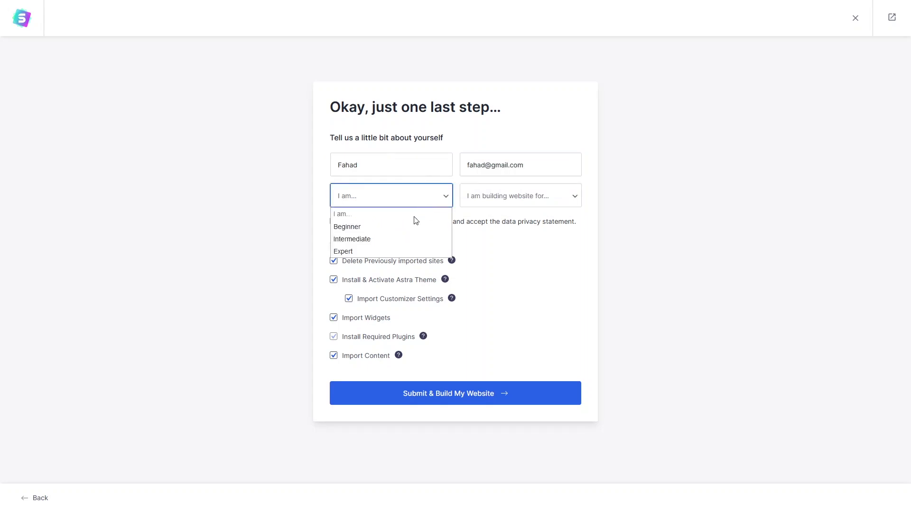
pyautogui.click(399, 235)
pyautogui.click(553, 203)
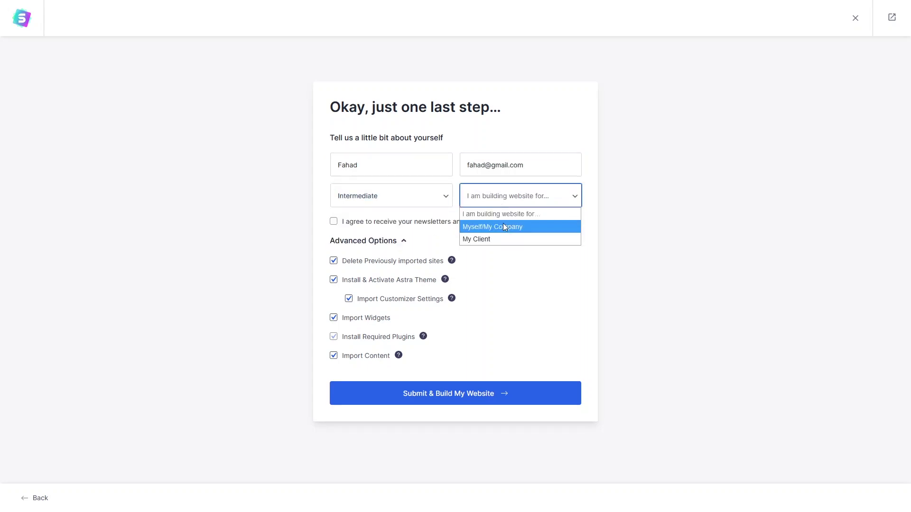
pyautogui.click(503, 226)
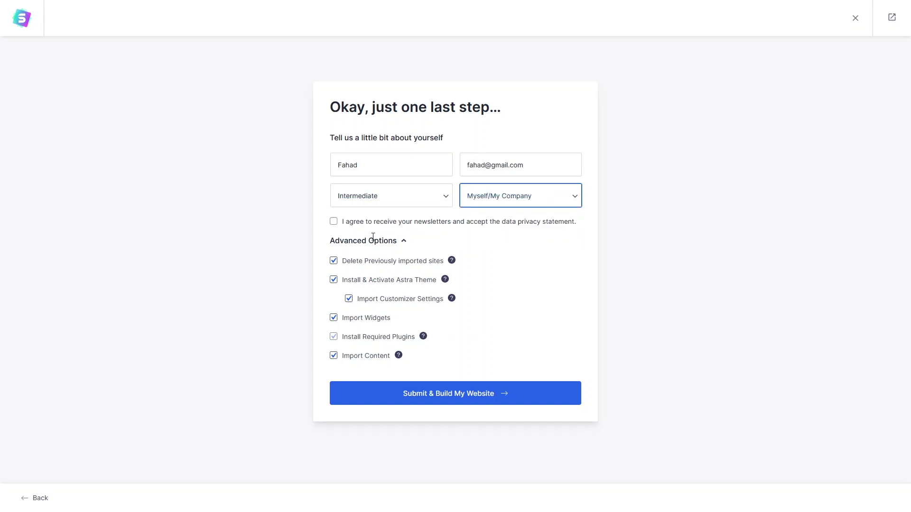
pyautogui.click(399, 395)
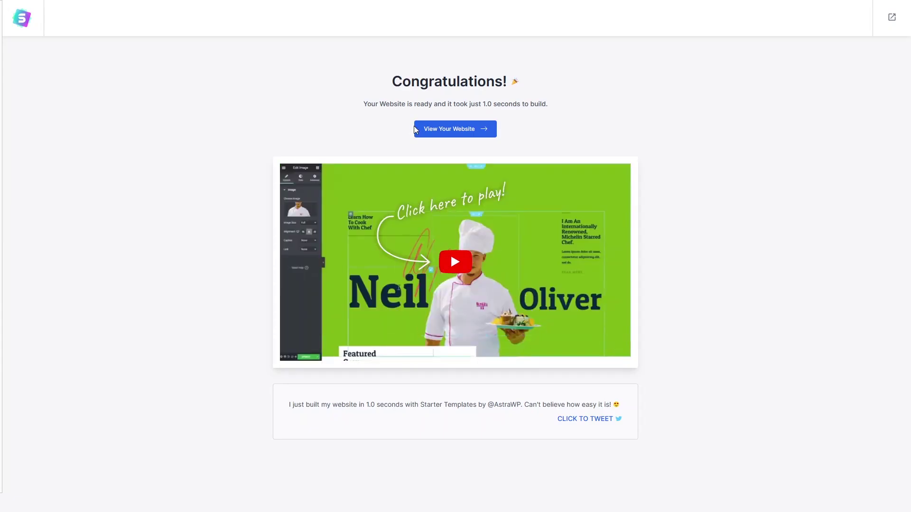
# View the newly built website, scroll through the homepage and return to the top.
pyautogui.click(456, 127)
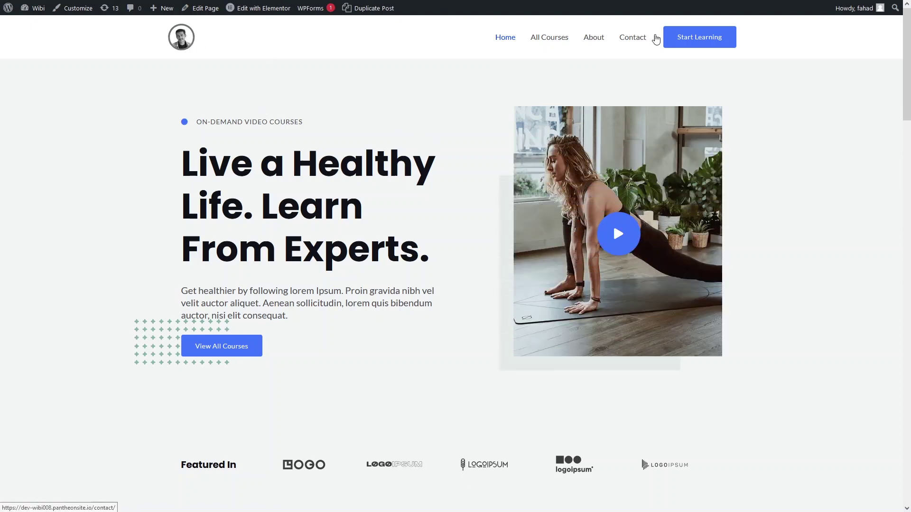
pyautogui.scroll(-1, 451, 169)
pyautogui.scroll(-20, 451, 170)
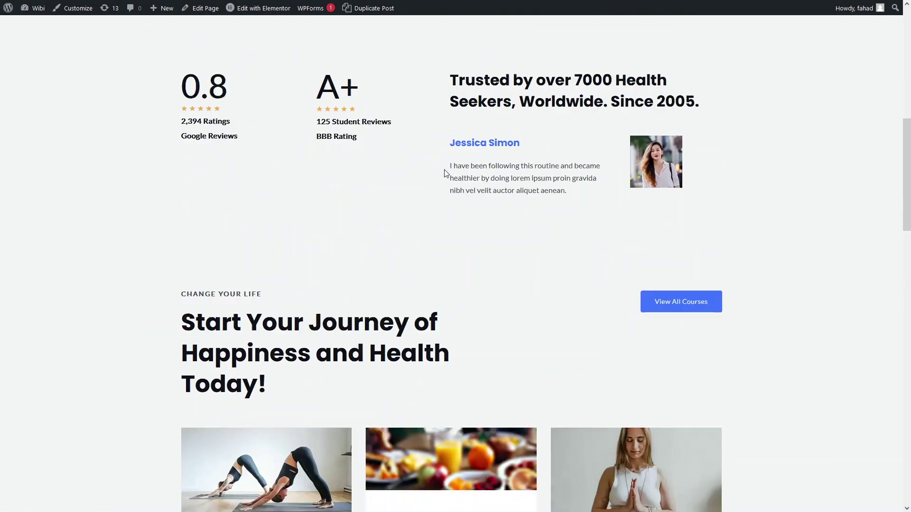
pyautogui.scroll(-4, 446, 173)
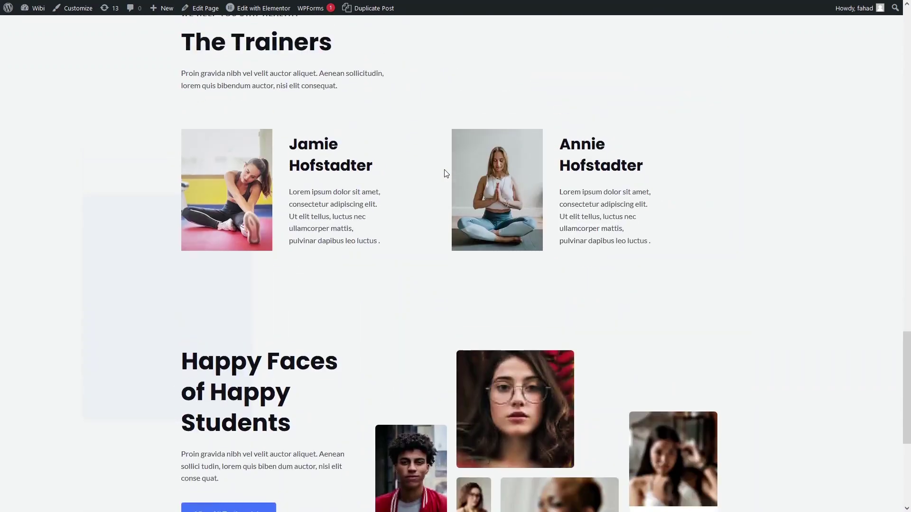
pyautogui.press('Home')
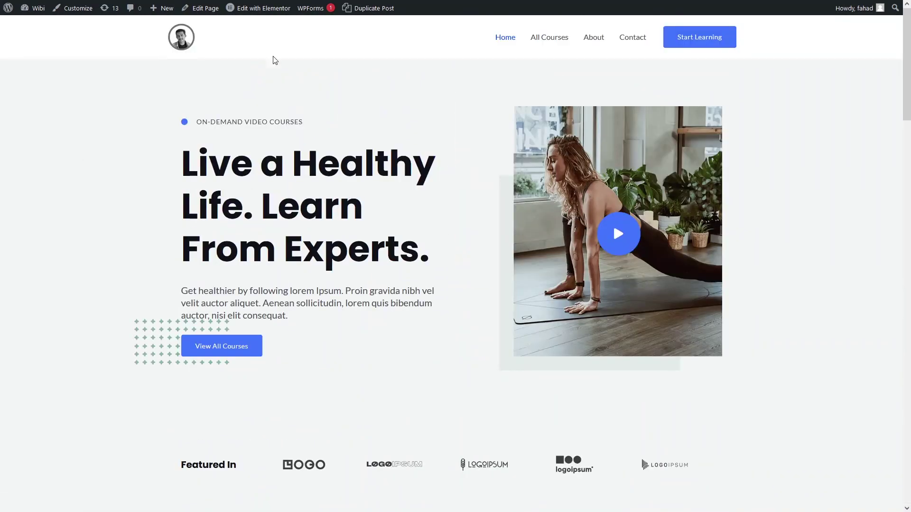
pyautogui.moveTo(265, 16)
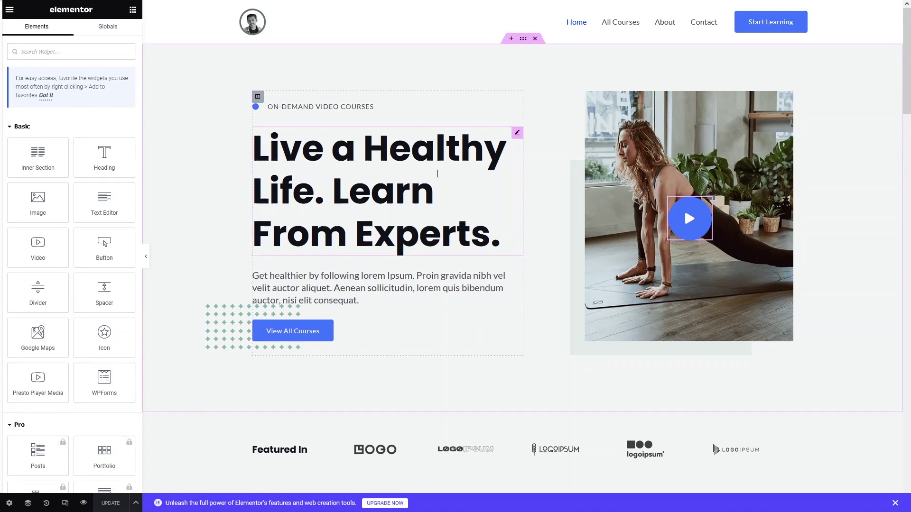
# Change the hero heading to 'Best Web development Course'.
pyautogui.click(517, 132)
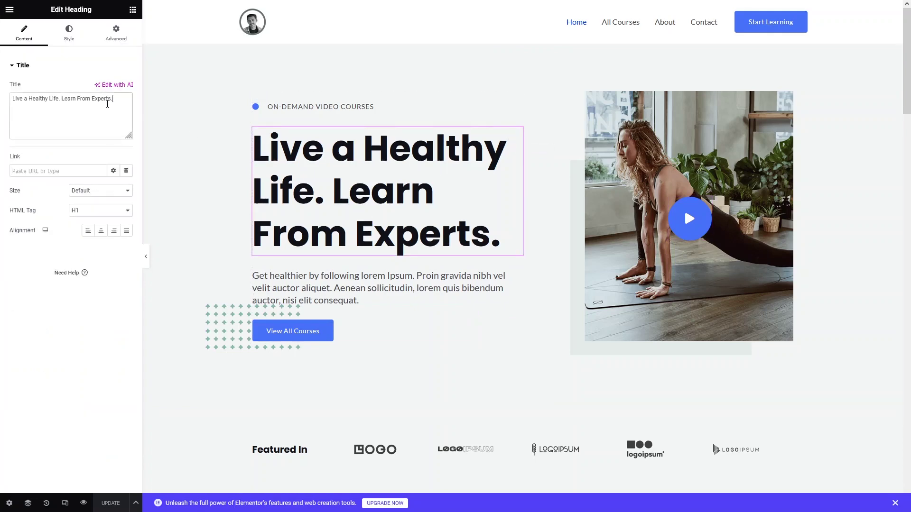
pyautogui.hotkey('ctrl', 'a')
pyautogui.write('BEst')
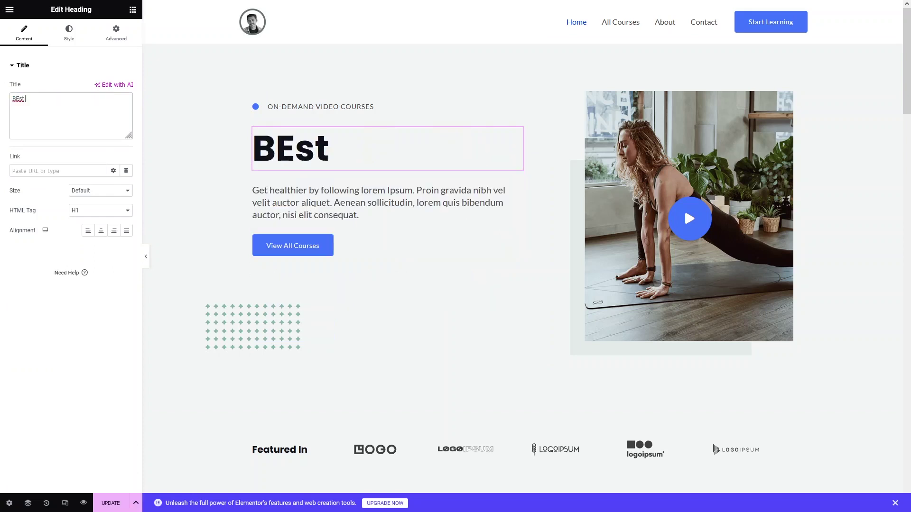
pyautogui.press('BackSpace')
pyautogui.press('BackSpace')
pyautogui.press('BackSpace')
pyautogui.write('e')
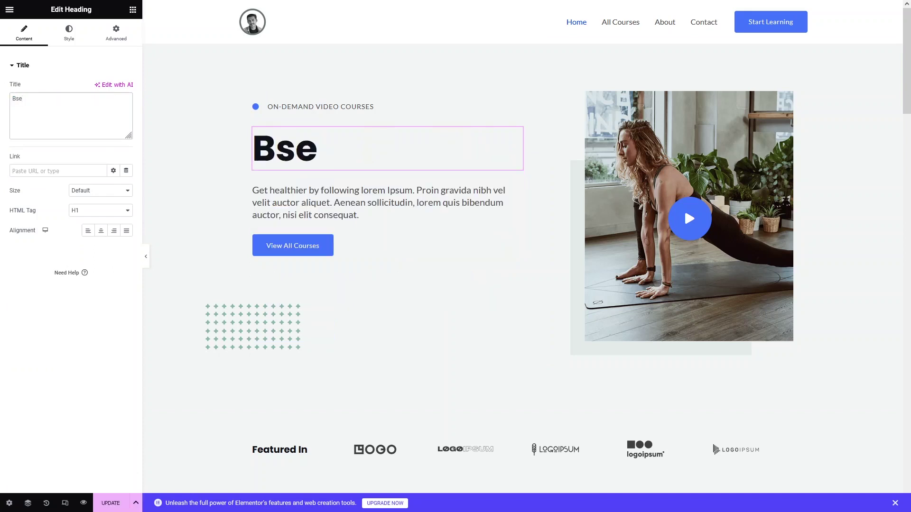
pyautogui.write('st Web development')
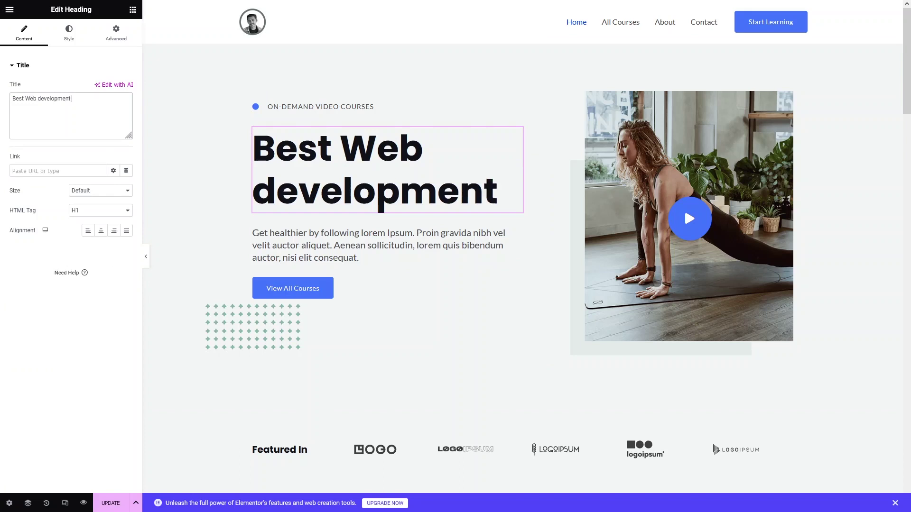
pyautogui.write(' Course')
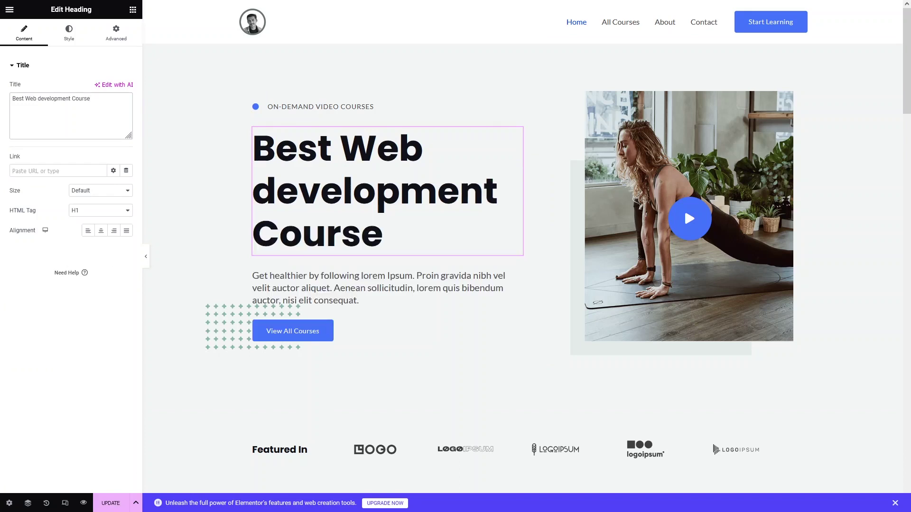
# Retype the hero button's label as 'Learn more'.
pyautogui.click(289, 339)
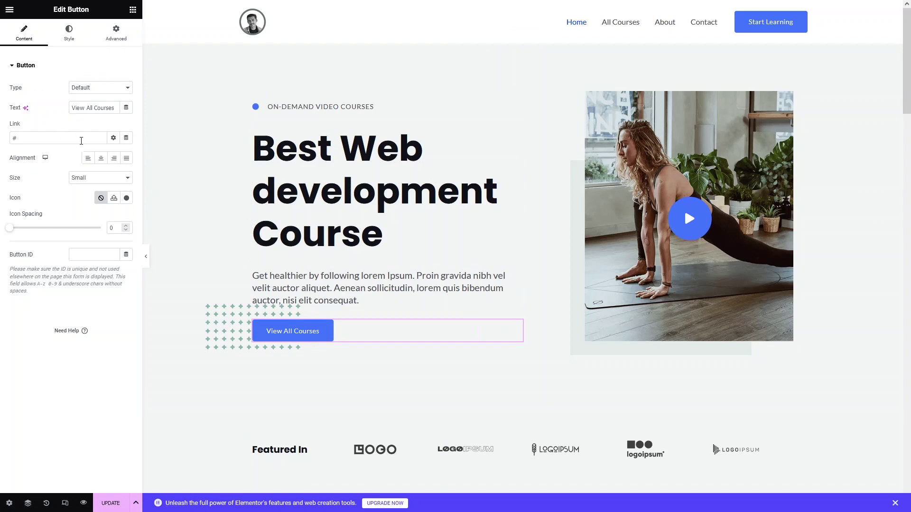
pyautogui.tripleClick(107, 108)
pyautogui.write('Learn ')
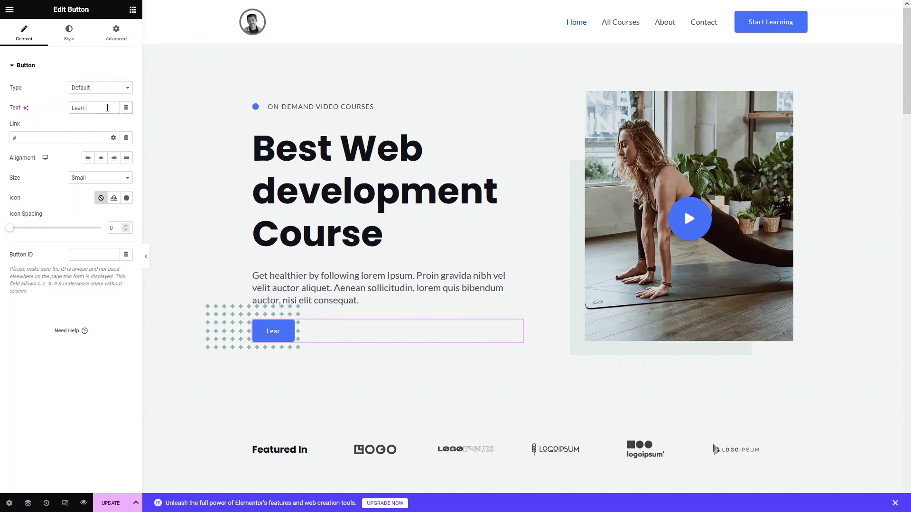
pyautogui.write('more')
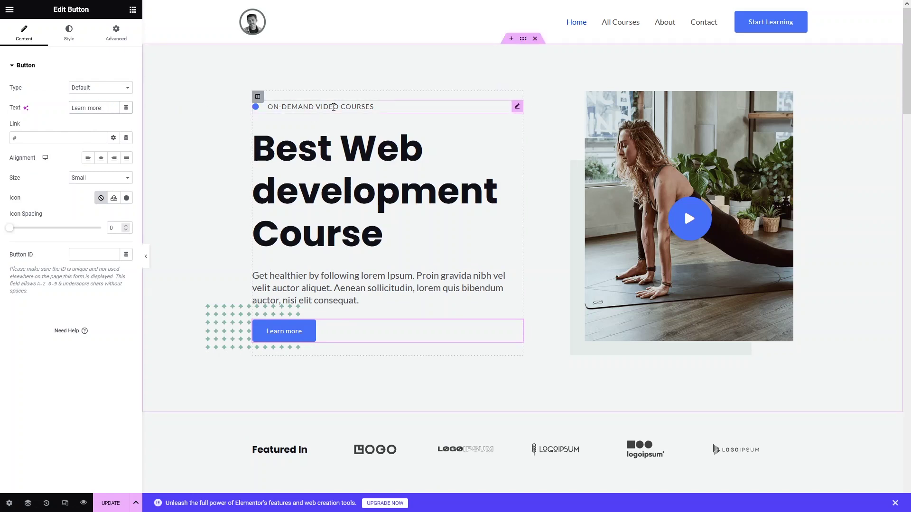
# Change the hero label item from 'On-demand Video Courses' to singular 'Course'.
pyautogui.click(387, 113)
pyautogui.click(104, 123)
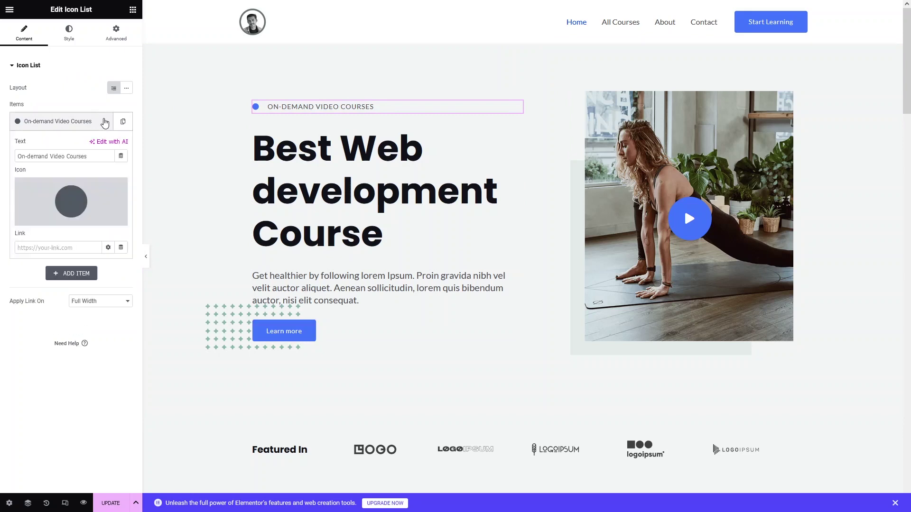
pyautogui.click(96, 124)
pyautogui.click(94, 125)
pyautogui.click(92, 157)
pyautogui.press('BackSpace')
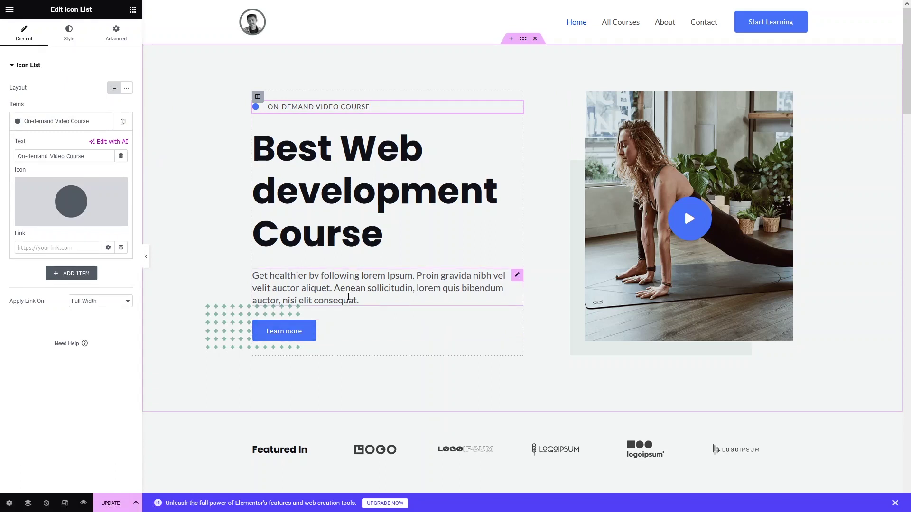
# Select the hero paragraph's text, then bring up the main heading's settings.
pyautogui.click(376, 299)
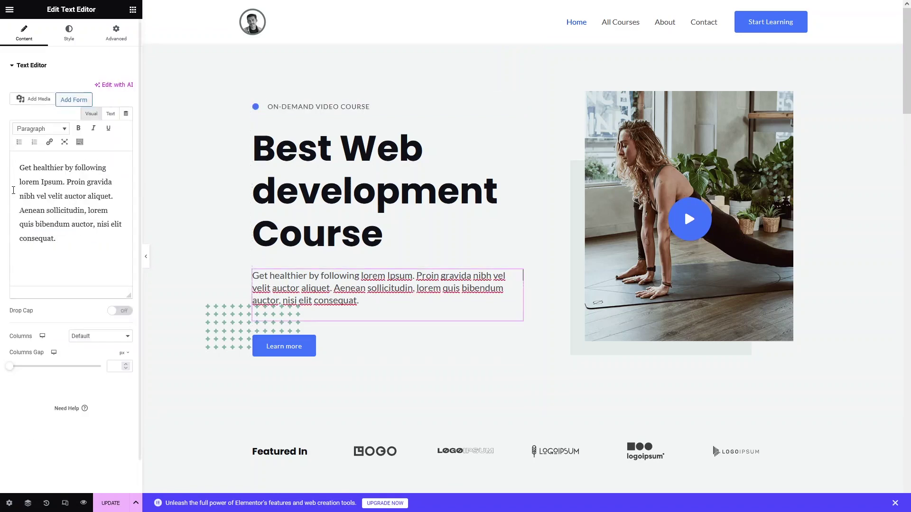
pyautogui.moveTo(71, 266); pyautogui.dragTo(4, 169)
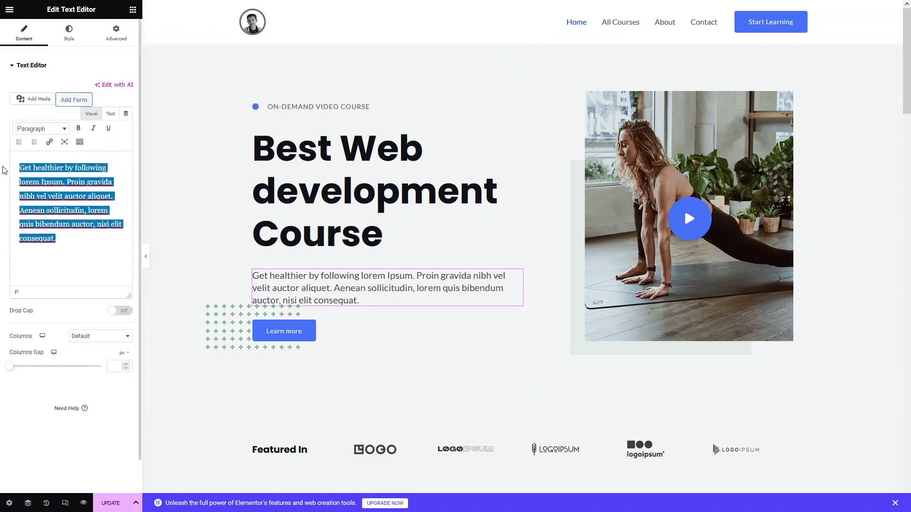
pyautogui.click(296, 177)
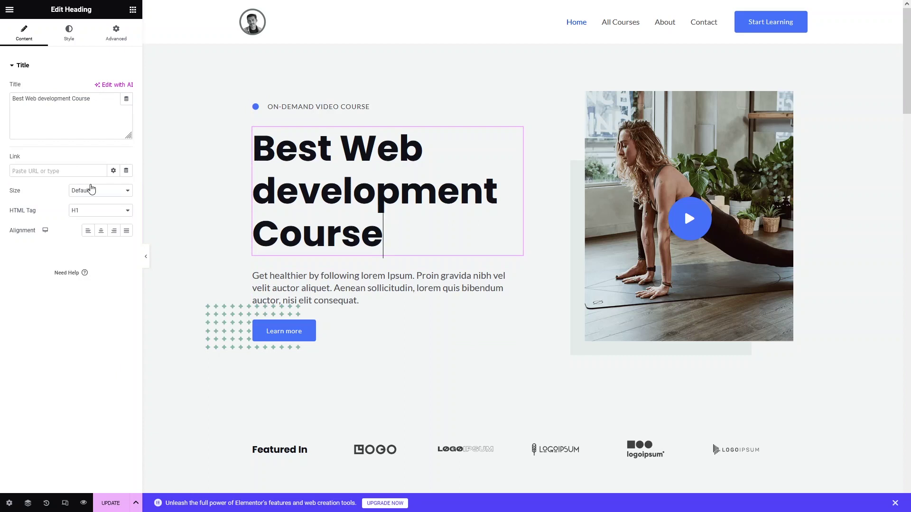
pyautogui.click(92, 189)
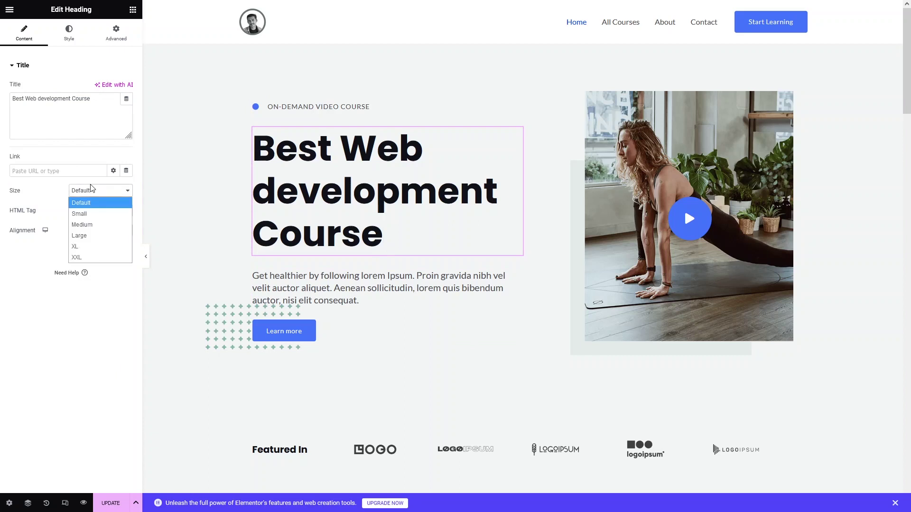
pyautogui.click(61, 232)
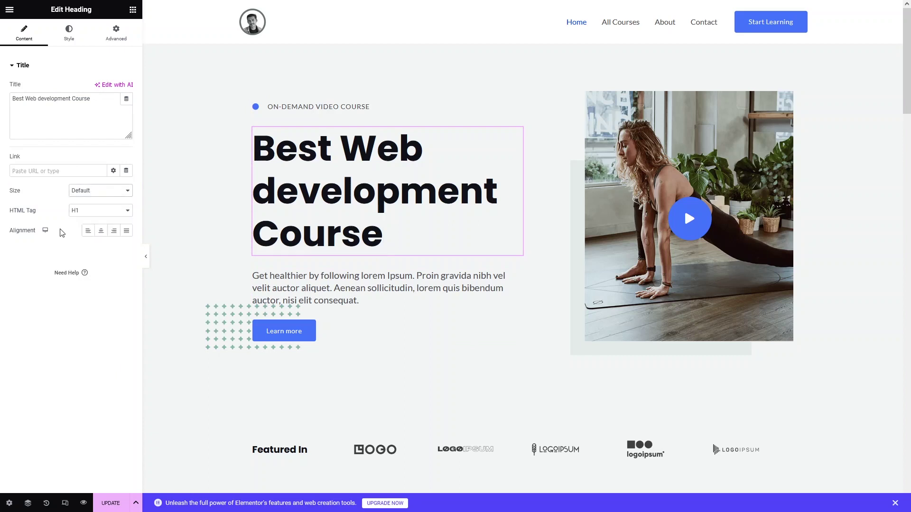
pyautogui.click(86, 211)
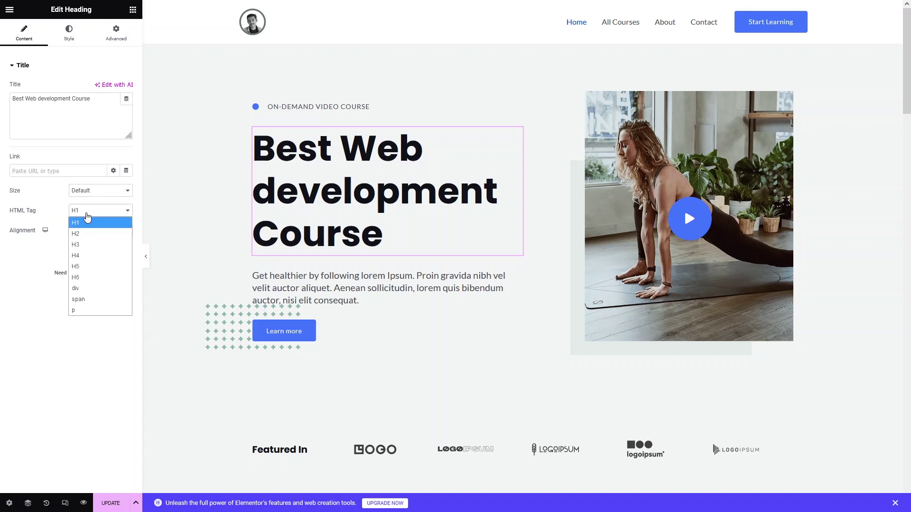
pyautogui.click(3, 278)
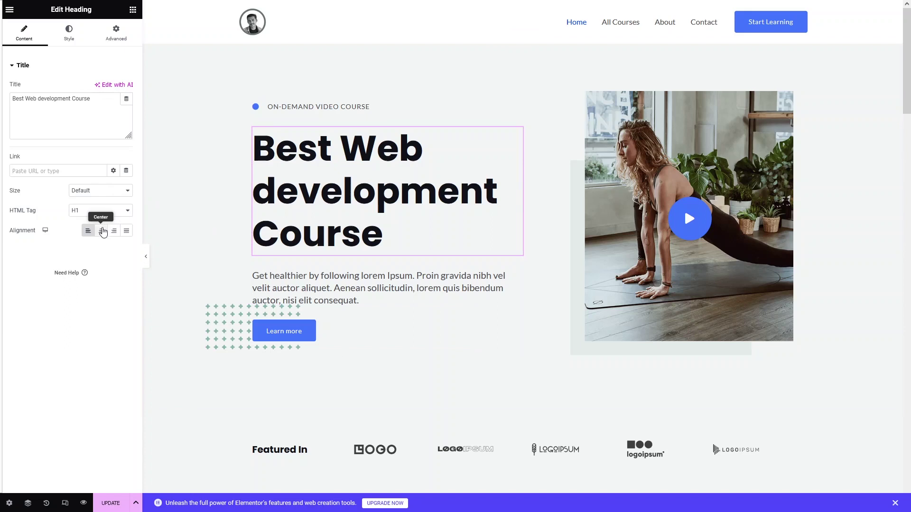
pyautogui.click(102, 231)
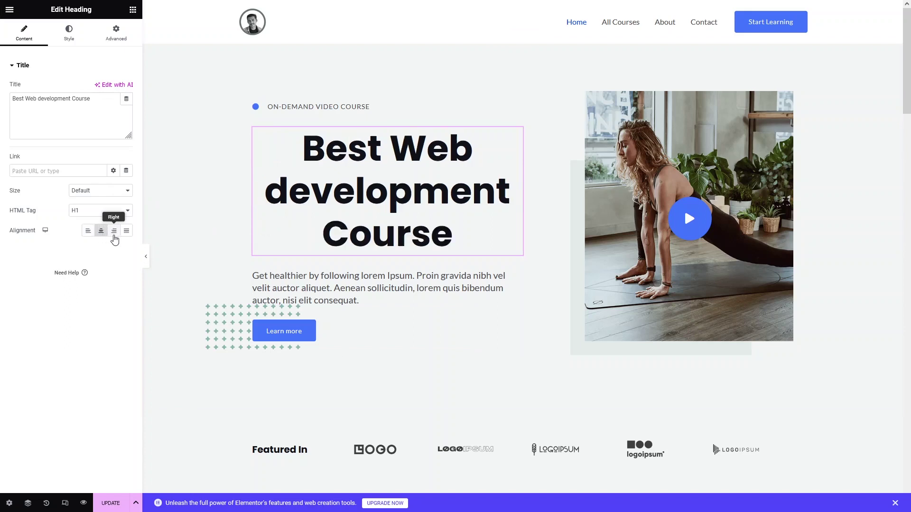
pyautogui.click(114, 232)
pyautogui.click(88, 232)
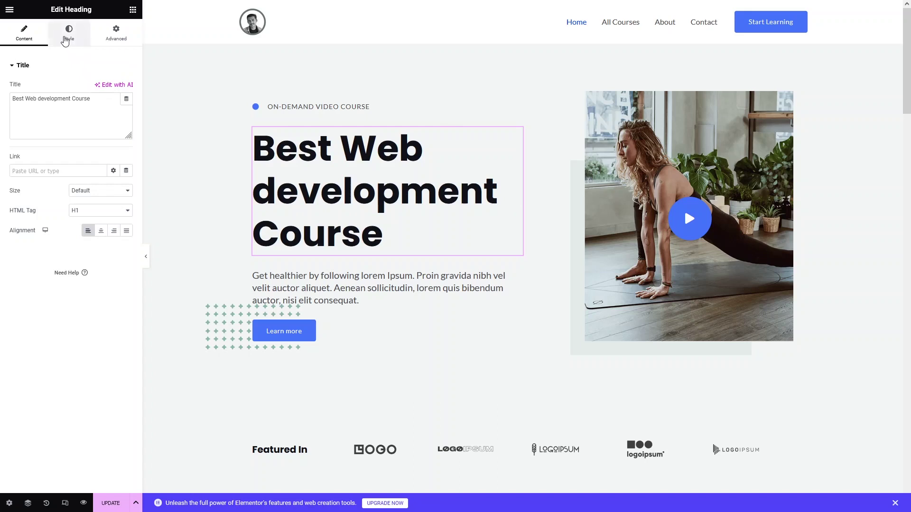
pyautogui.click(66, 41)
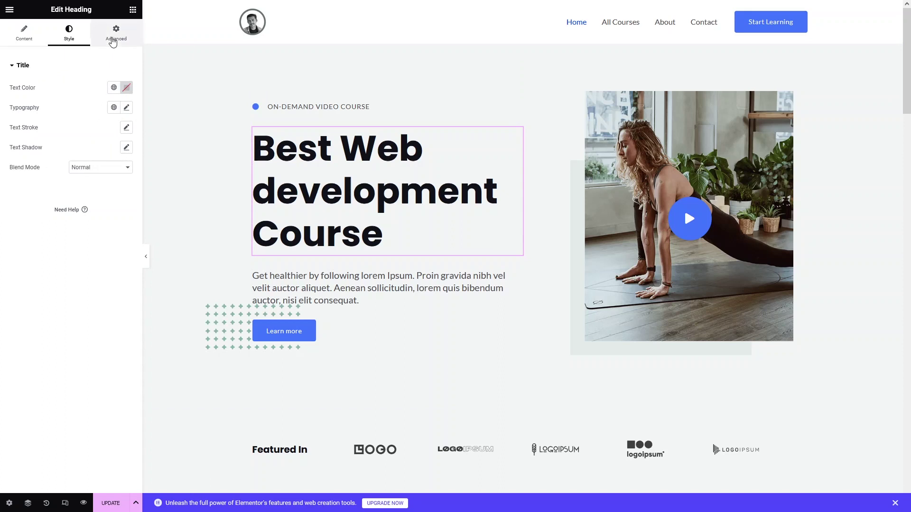
pyautogui.click(114, 39)
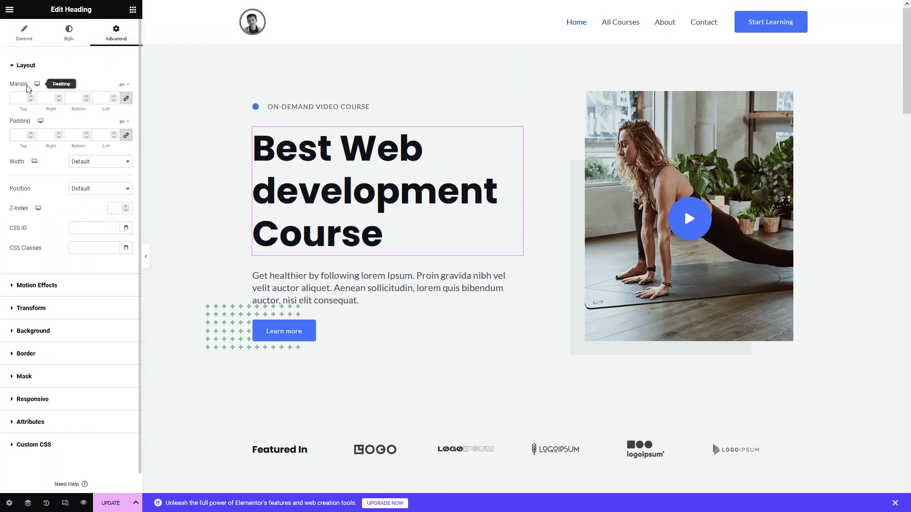
pyautogui.click(24, 66)
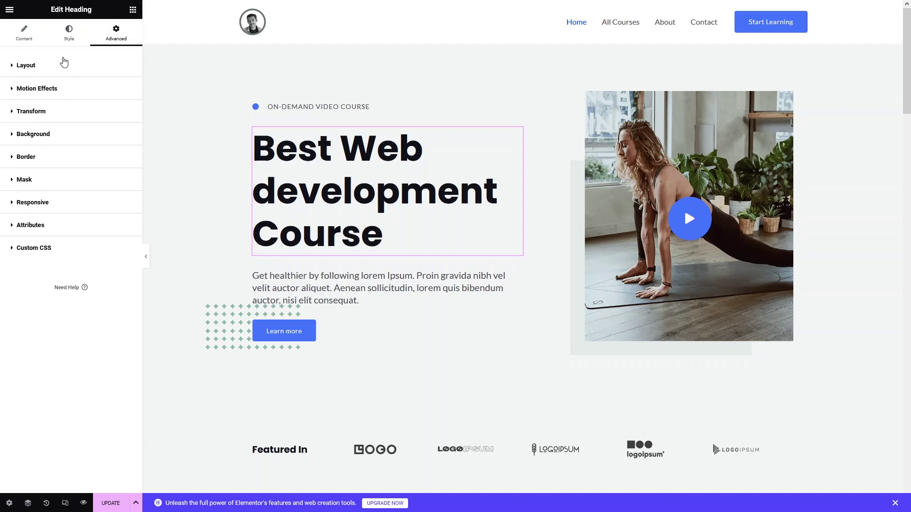
pyautogui.click(32, 36)
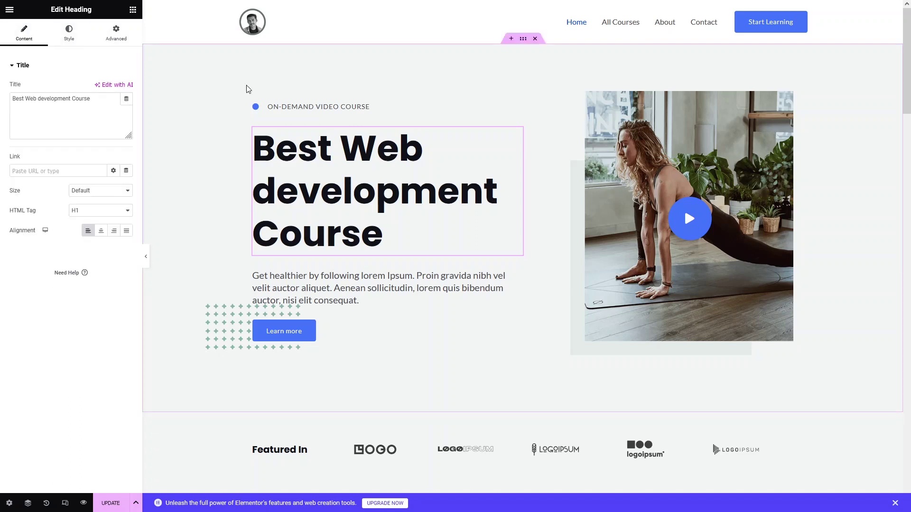
# Replace the hero image with redux.png uploaded from the Downloads folder.
pyautogui.click(654, 142)
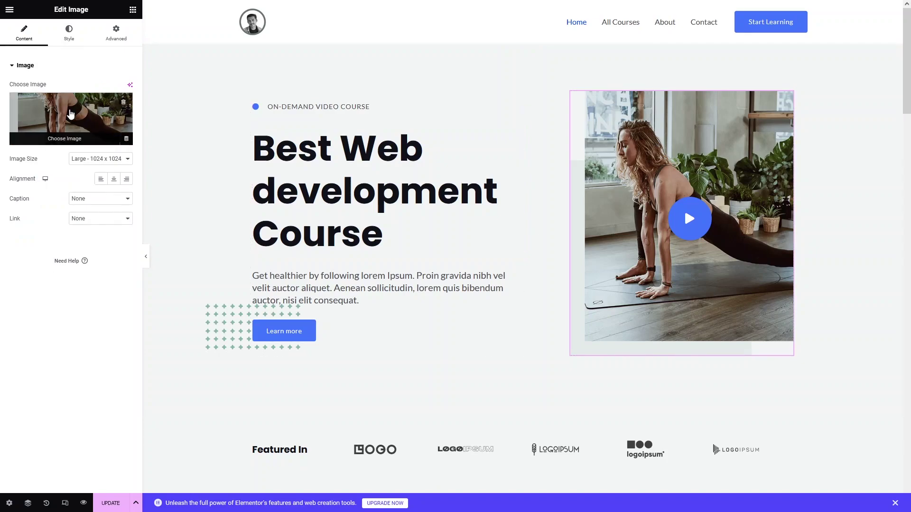
pyautogui.click(74, 103)
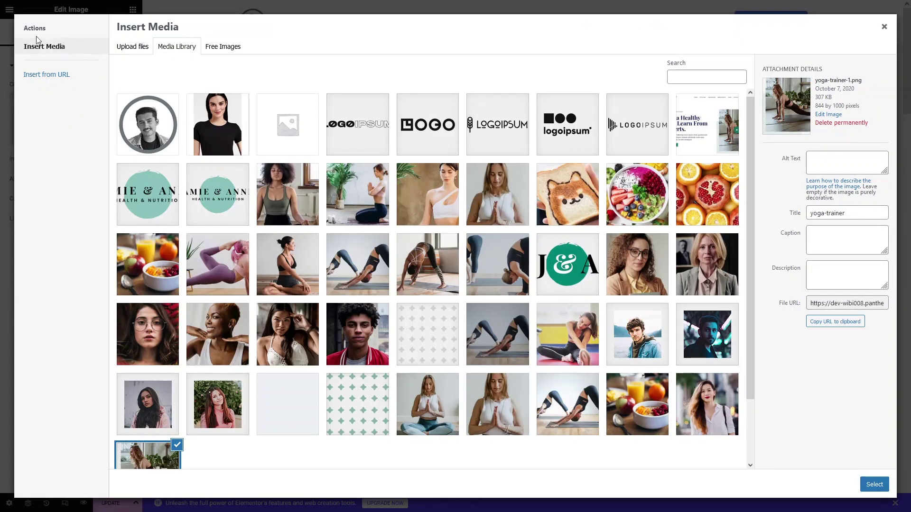
pyautogui.click(136, 47)
pyautogui.click(498, 223)
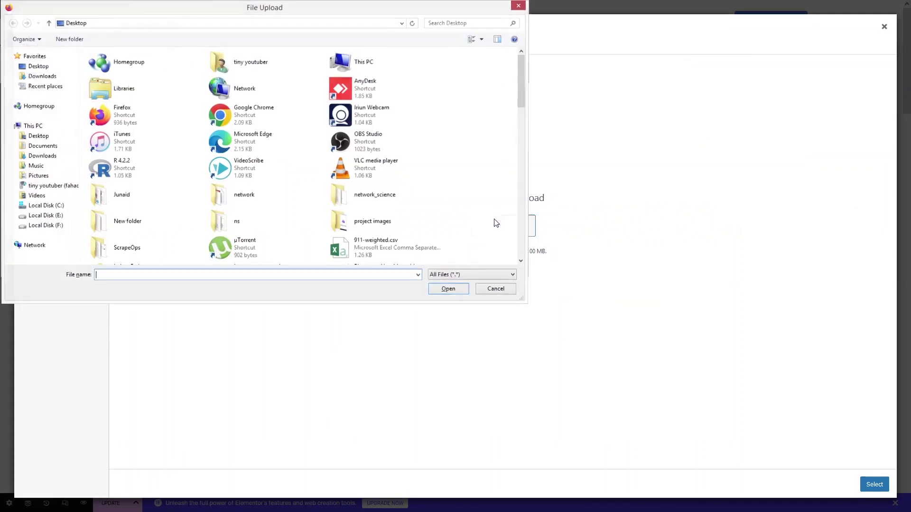
pyautogui.click(41, 76)
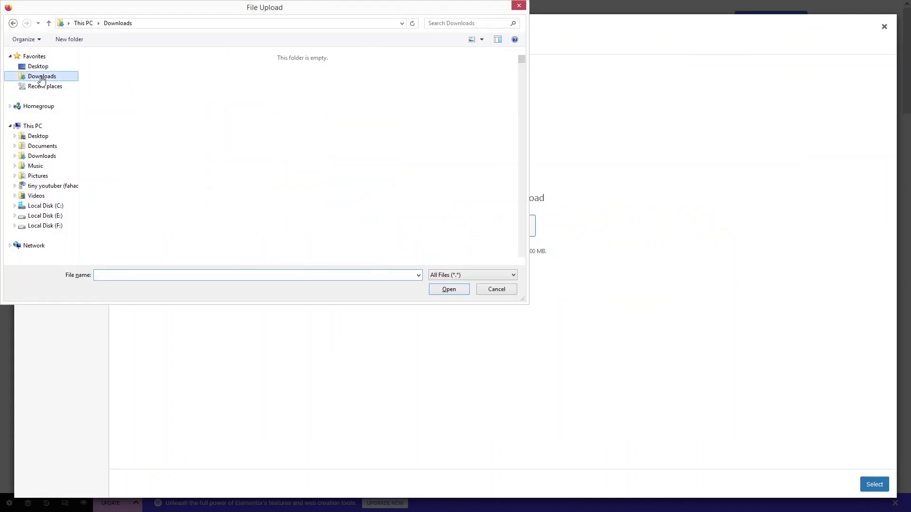
pyautogui.click(474, 22)
pyautogui.write('redux')
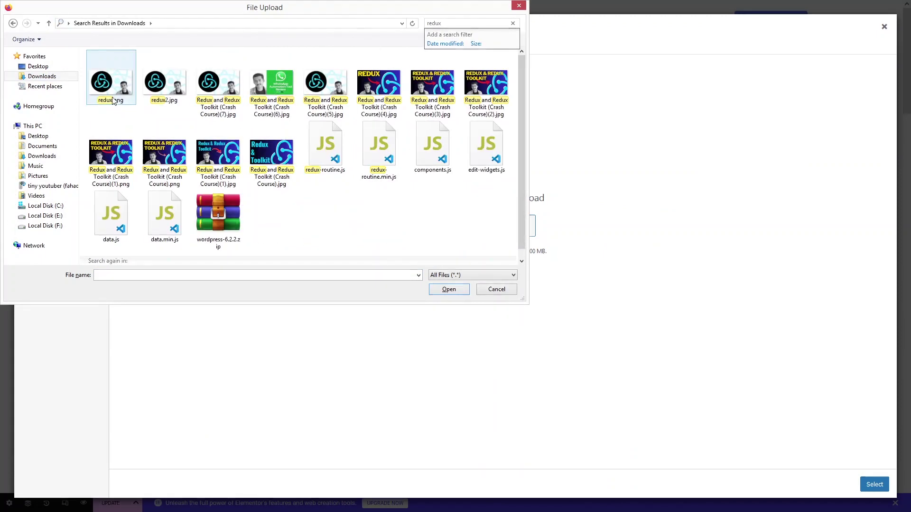
pyautogui.click(105, 81)
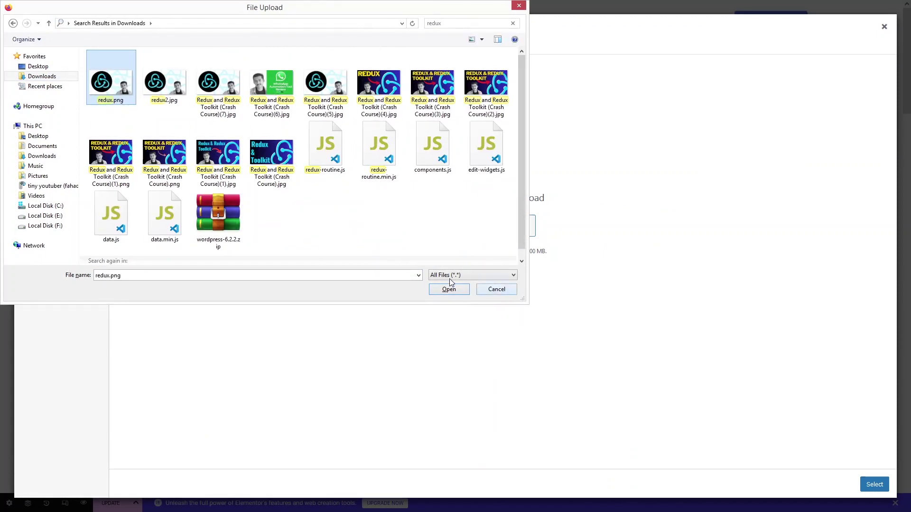
pyautogui.click(449, 289)
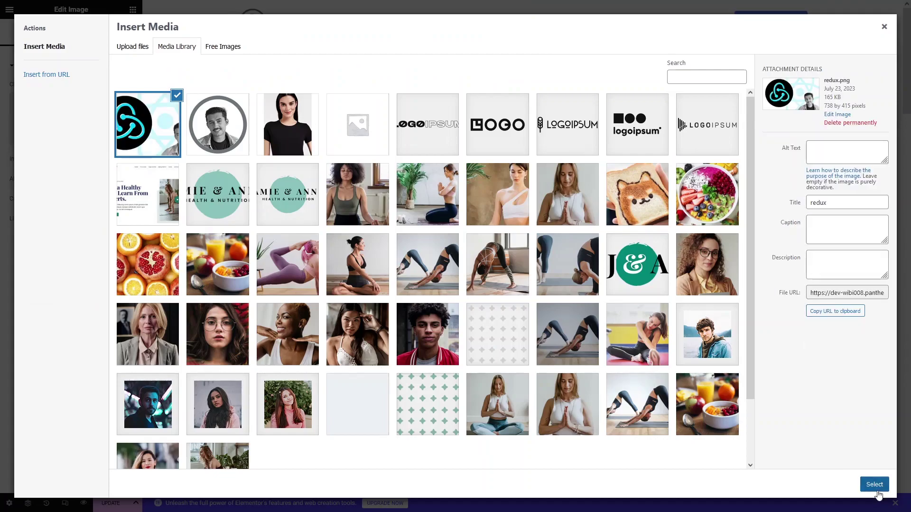
pyautogui.click(874, 485)
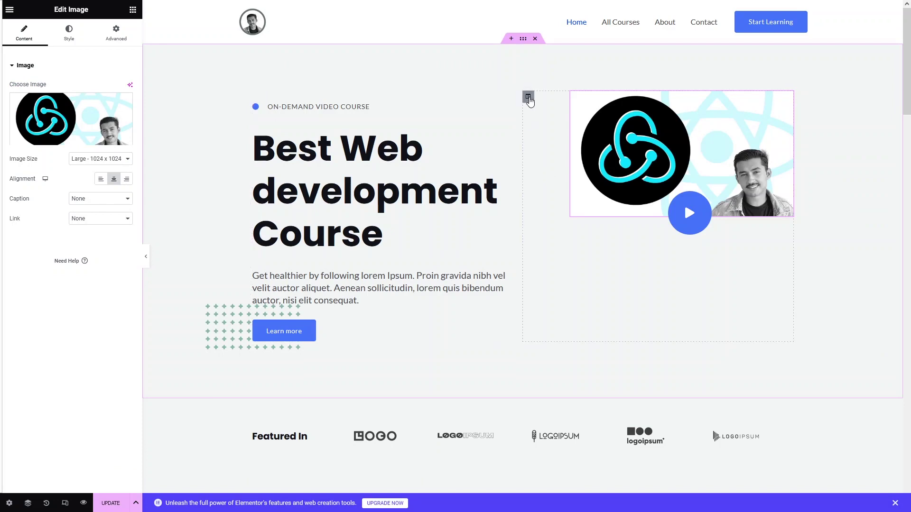
# Set the hero's right column Vertical Align to Middle.
pyautogui.click(529, 97)
pyautogui.click(118, 107)
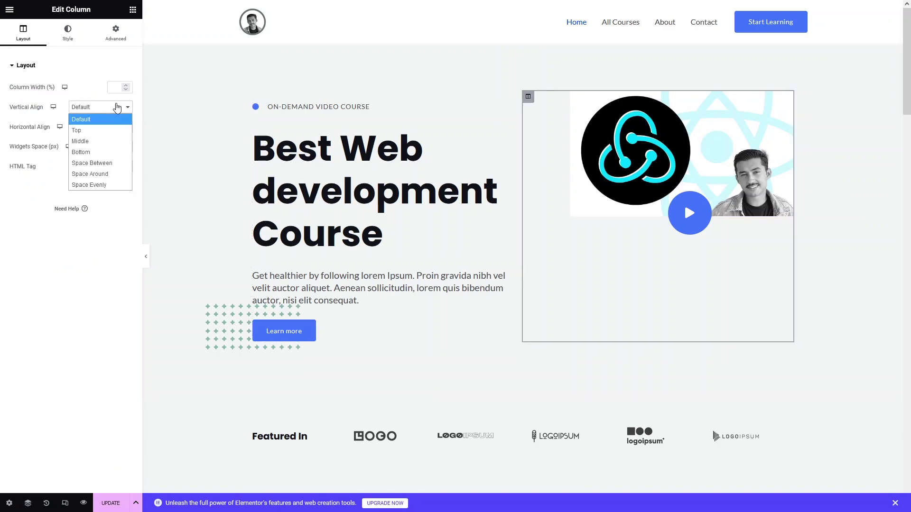
pyautogui.click(100, 141)
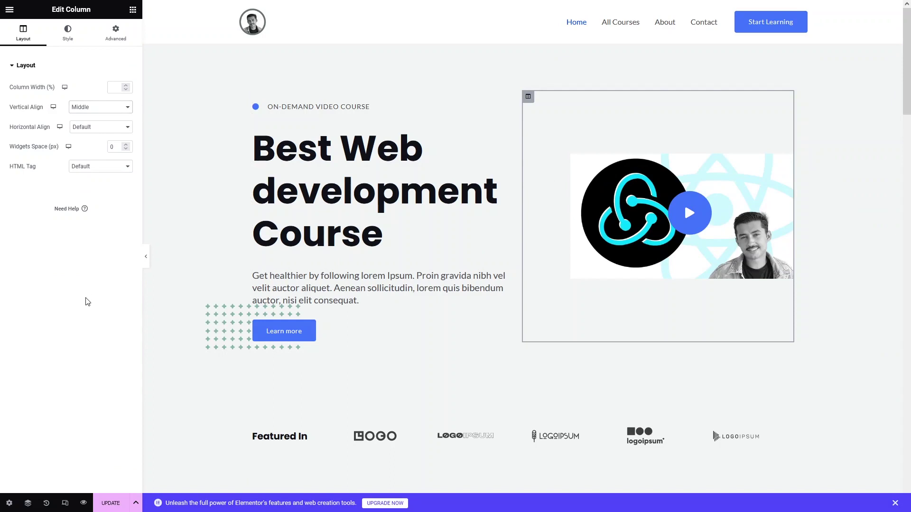
pyautogui.scroll(-5, 272, 199)
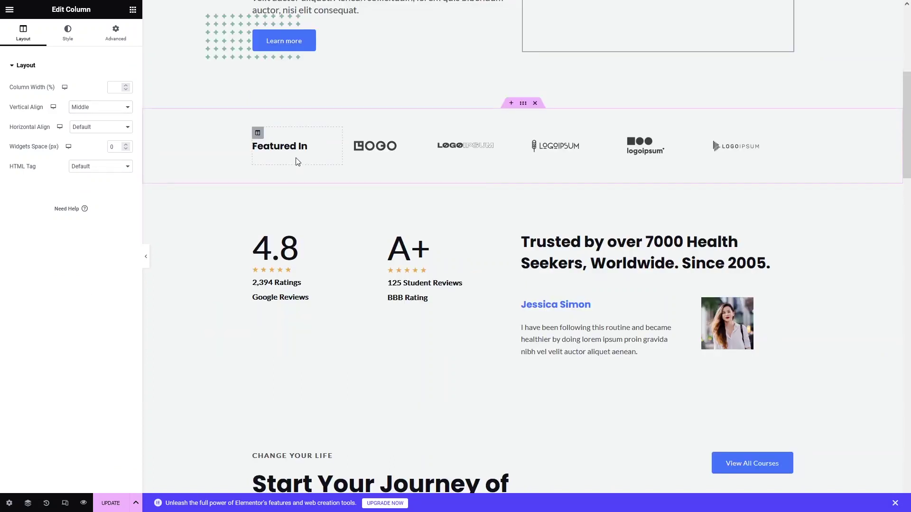
# Rename the Google Reviews label to 'Udemy Rating'.
pyautogui.click(371, 150)
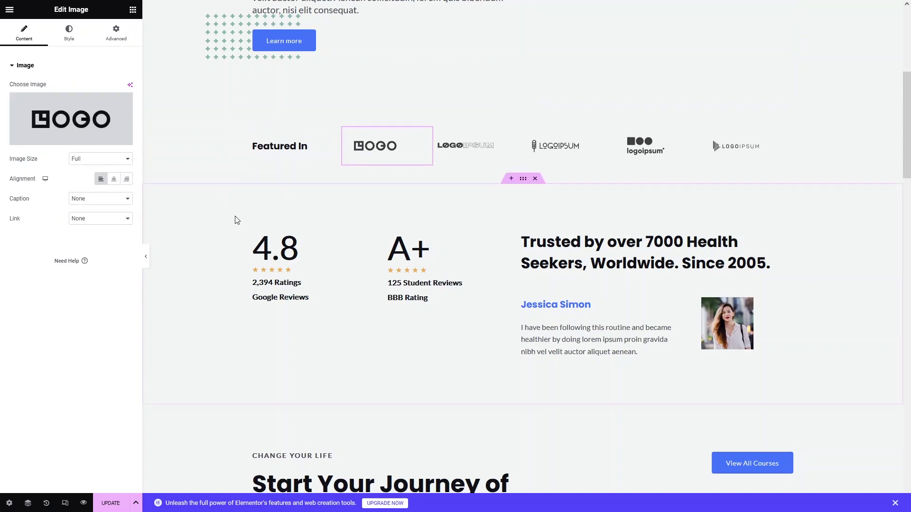
pyautogui.scroll(-2, 332, 276)
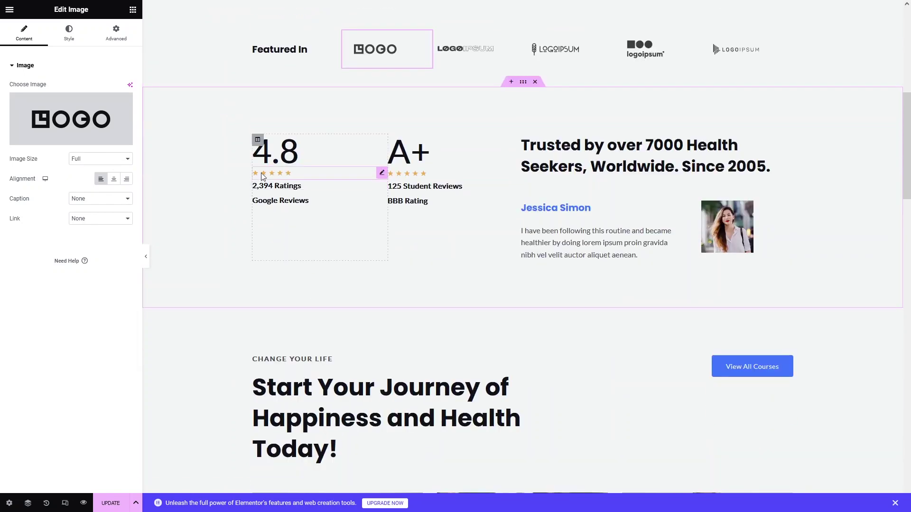
pyautogui.click(295, 199)
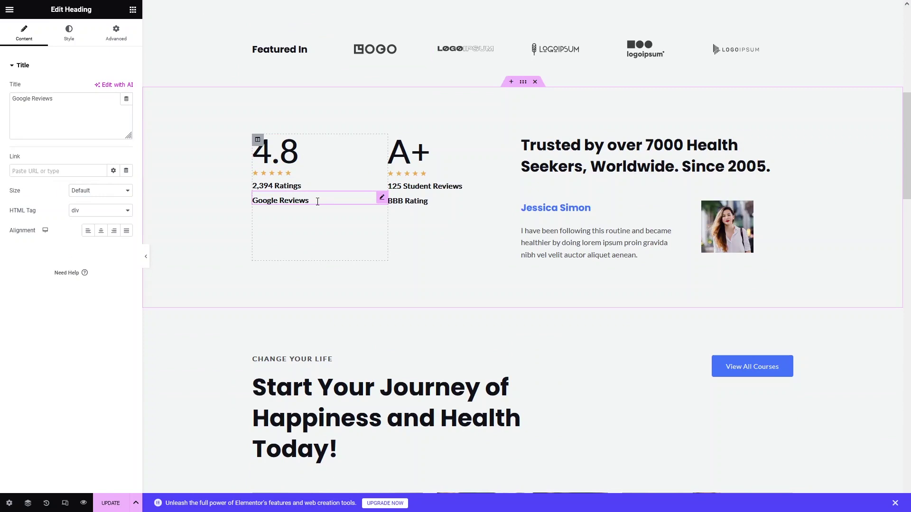
pyautogui.tripleClick(71, 104)
pyautogui.write('Udemy R')
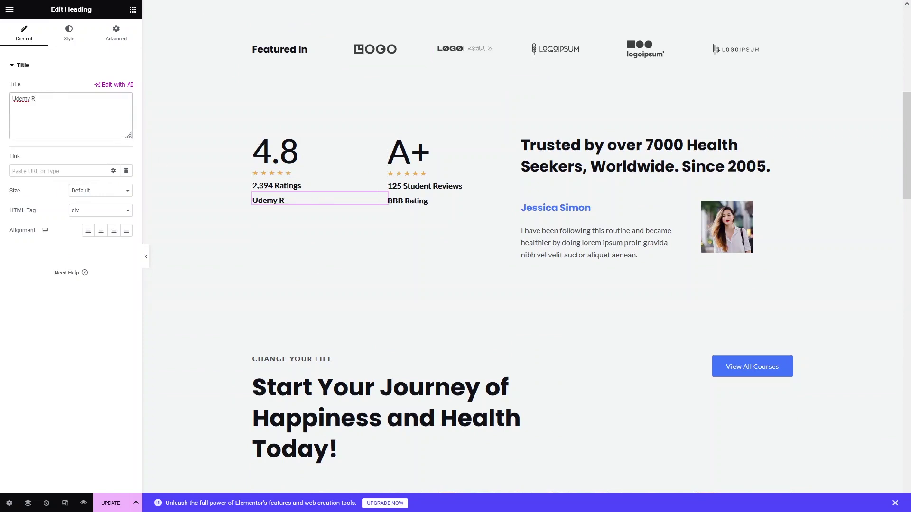
pyautogui.write('ating')
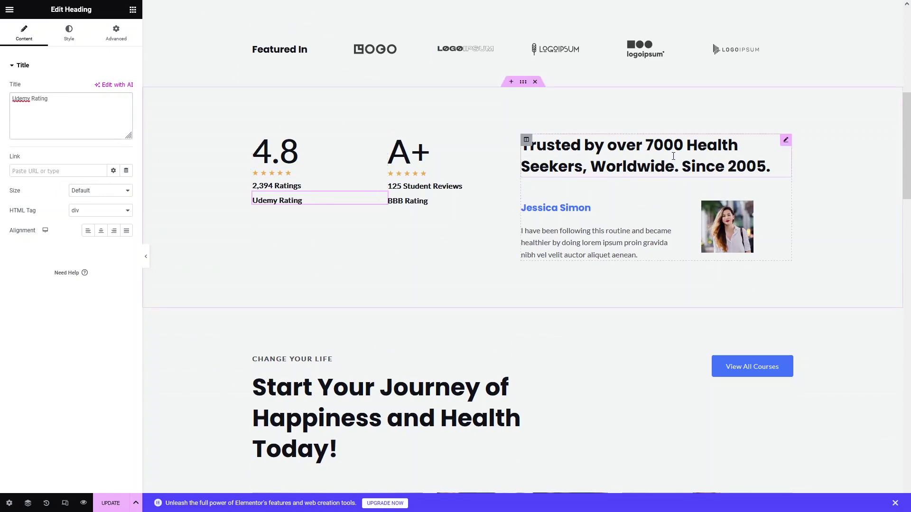
# Change the headline to 'Trusted by over 500 Students' and the eyebrow to 'Earn money with web development'.
pyautogui.click(673, 156)
pyautogui.moveTo(648, 148); pyautogui.dragTo(772, 167)
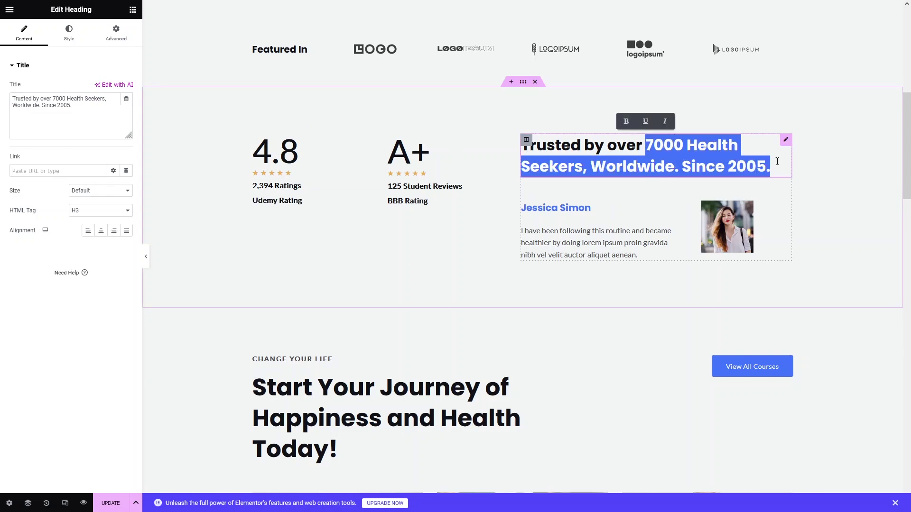
pyautogui.write('500 Students')
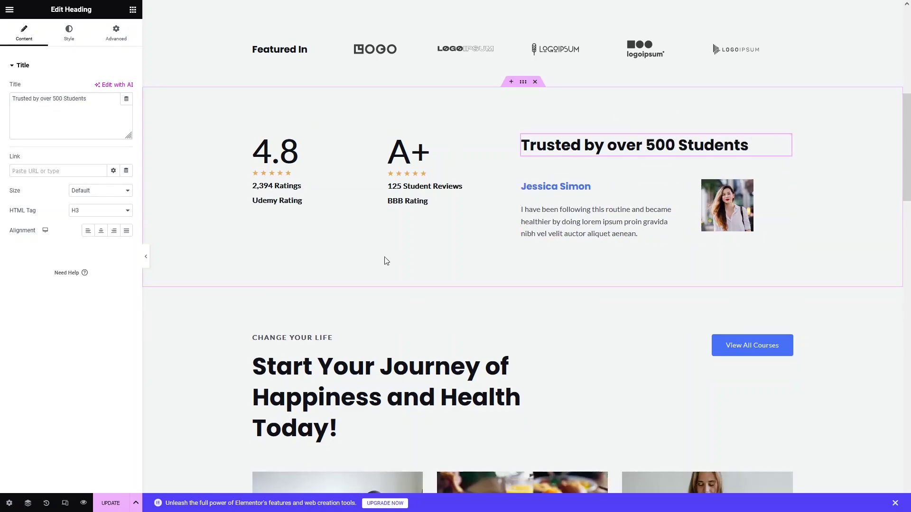
pyautogui.scroll(-5, 478, 211)
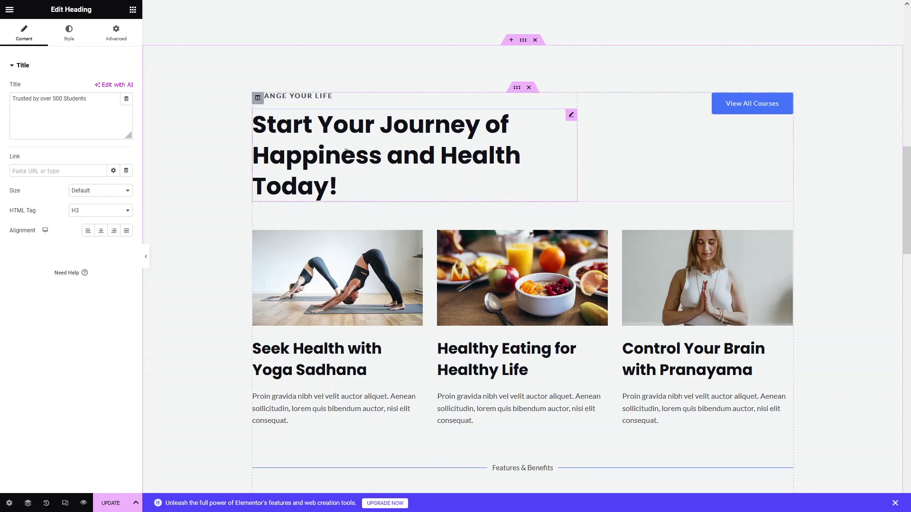
pyautogui.tripleClick(294, 96)
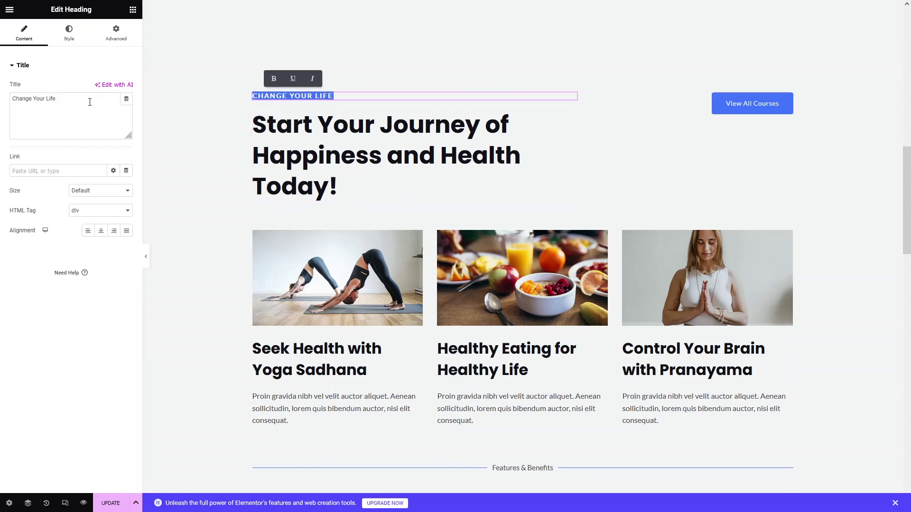
pyautogui.write('L')
pyautogui.press('BackSpace')
pyautogui.write('Earn money')
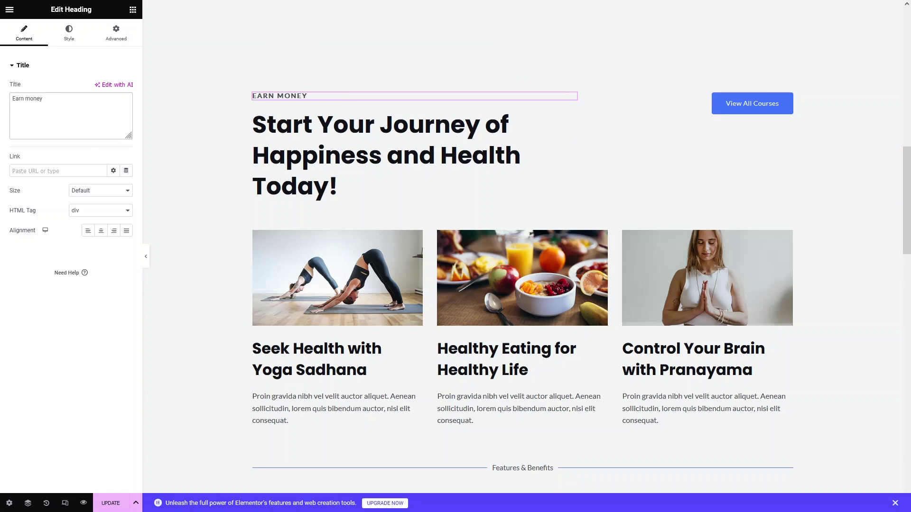
pyautogui.write(' with web development')
# Retitle the main heading 'Start Your Journey of Web Development'.
pyautogui.click(357, 177)
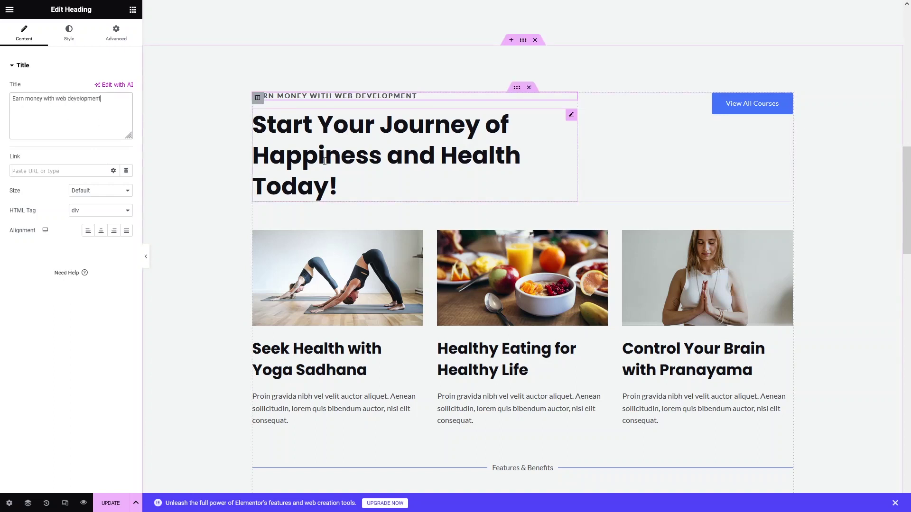
pyautogui.tripleClick(347, 180)
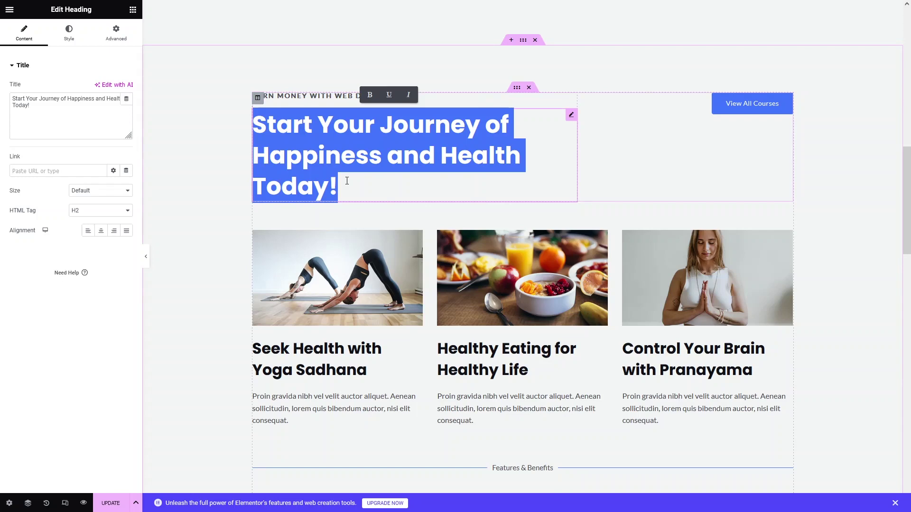
pyautogui.write('Start Your Journey of W')
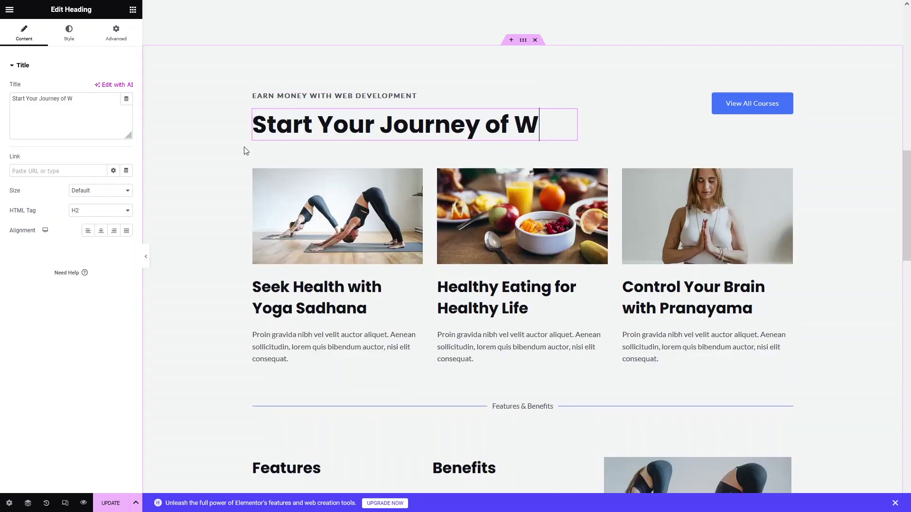
pyautogui.write('eb Development')
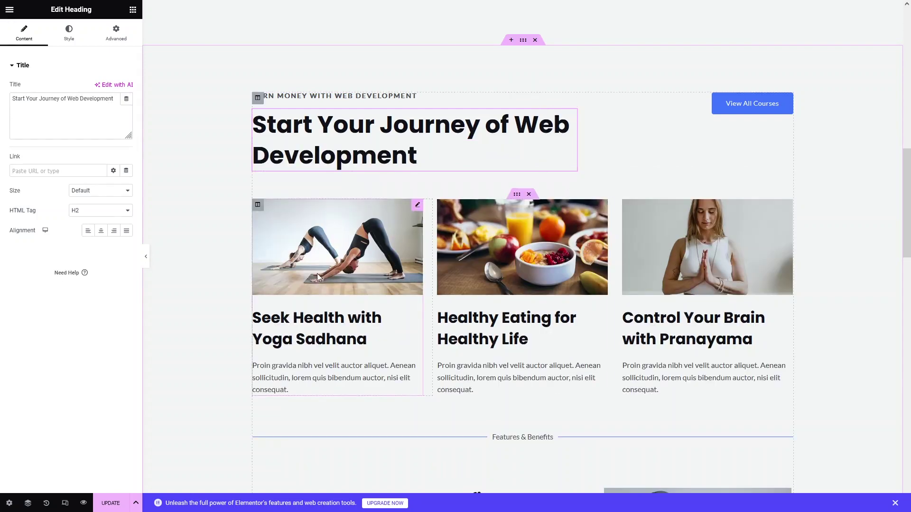
pyautogui.click(313, 261)
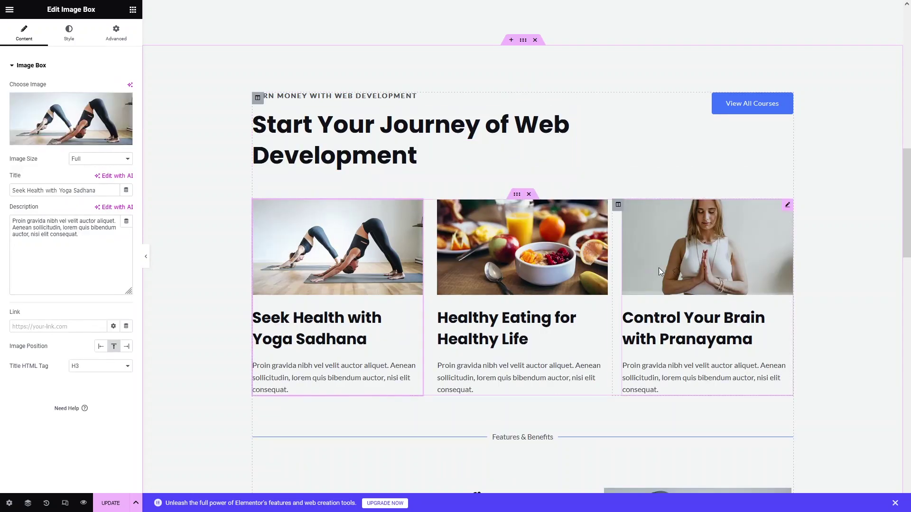
# Retitle The Trainers heading to 'The Instructors'.
pyautogui.scroll(-5, 385, 248)
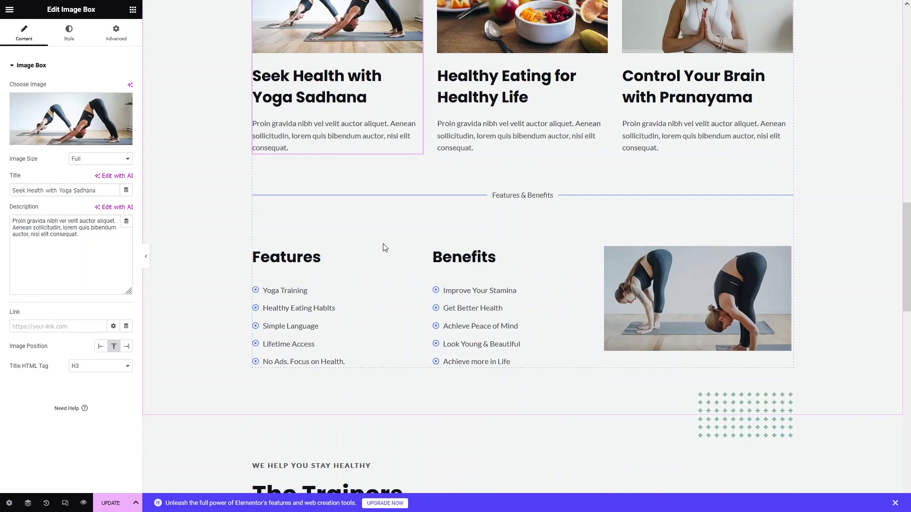
pyautogui.scroll(-2, 332, 247)
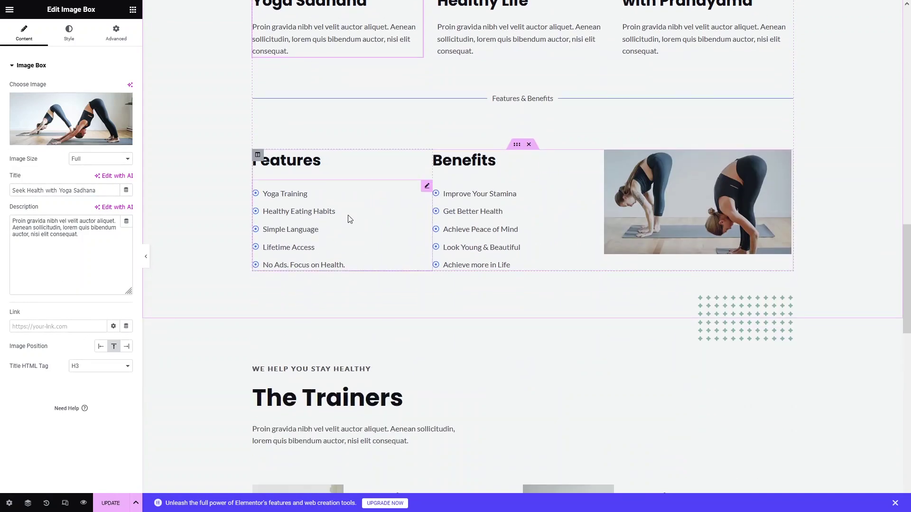
pyautogui.scroll(-5, 348, 219)
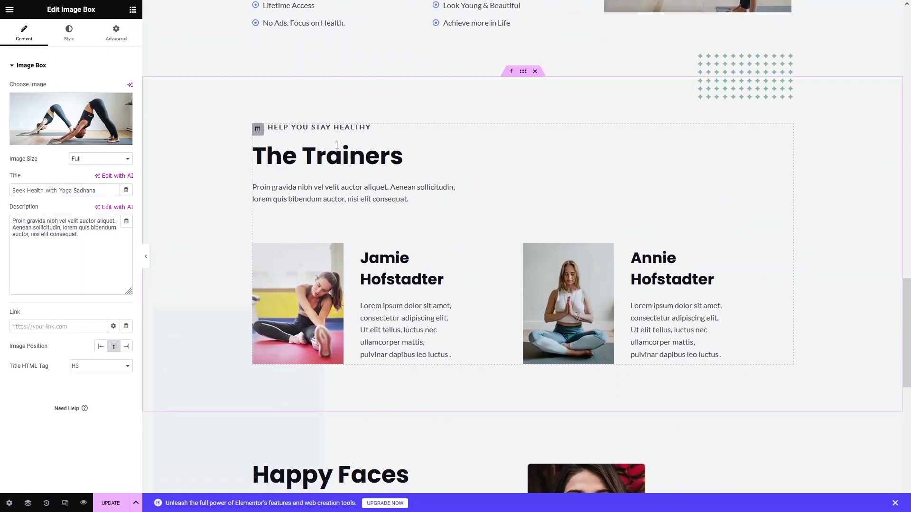
pyautogui.click(414, 161)
pyautogui.press('BackSpace')
pyautogui.press('BackSpace')
pyautogui.press('BackSpace')
pyautogui.press('BackSpace')
pyautogui.press('BackSpace')
pyautogui.press('BackSpace')
pyautogui.press('BackSpace')
pyautogui.press('BackSpace')
pyautogui.write('Instructors')
# Replace STAY HEALTHY in the subheading with 'to write some beautiful Code'.
pyautogui.moveTo(310, 127); pyautogui.dragTo(433, 126)
pyautogui.write('to')
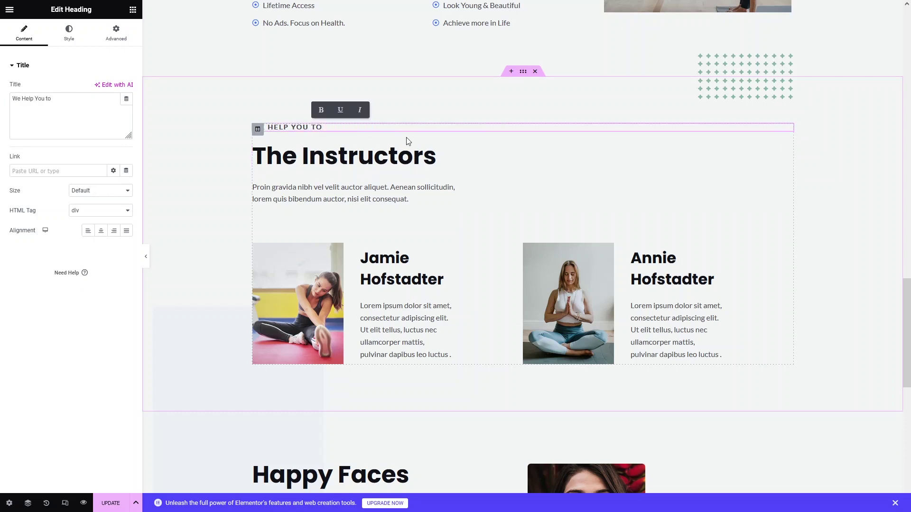
pyautogui.write(' write some beautiful')
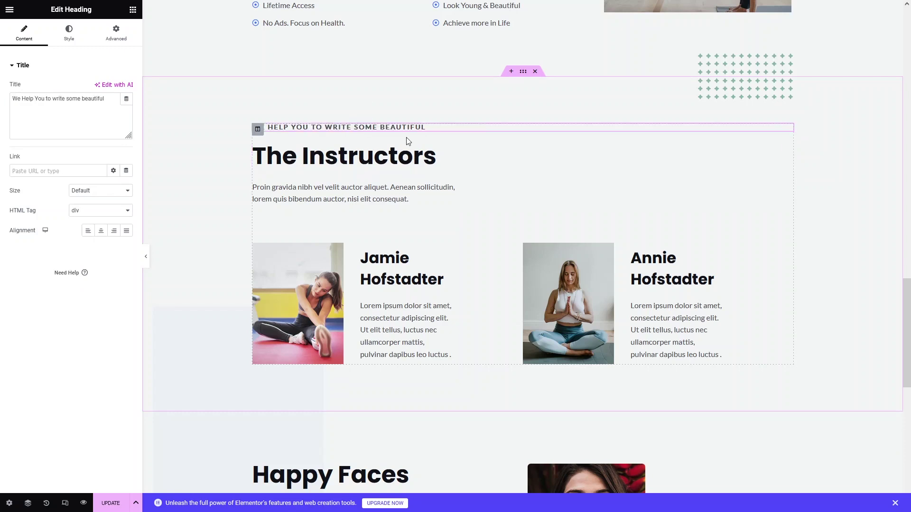
pyautogui.write(' Code')
pyautogui.scroll(-2, 282, 181)
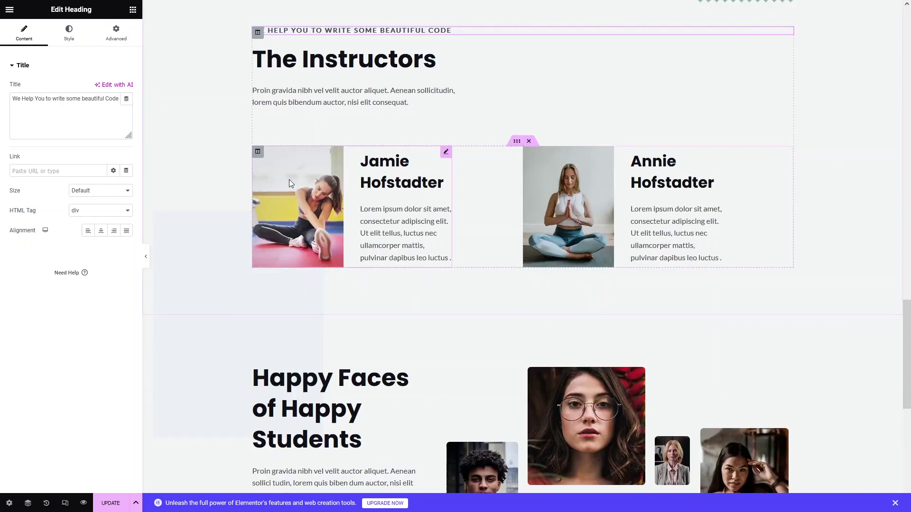
pyautogui.click(292, 180)
# Give the first instructor card the round portrait image from the Media Library.
pyautogui.click(74, 127)
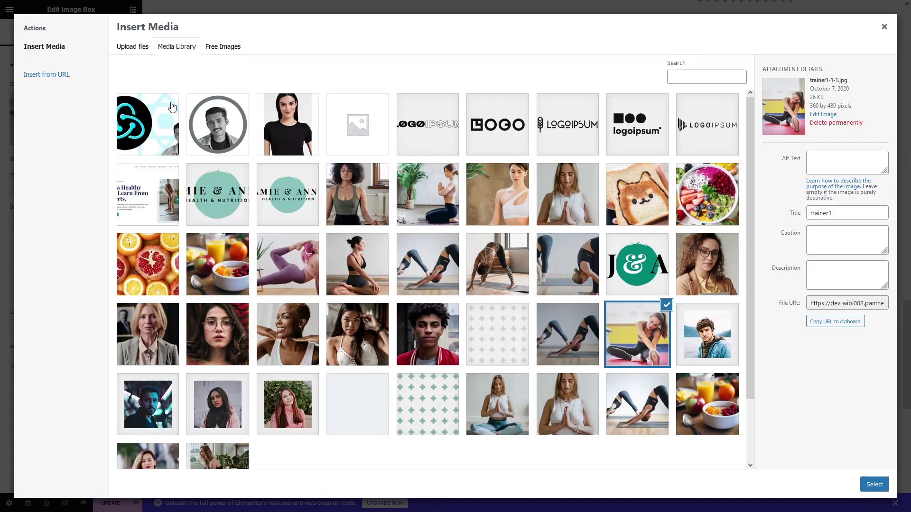
pyautogui.click(218, 124)
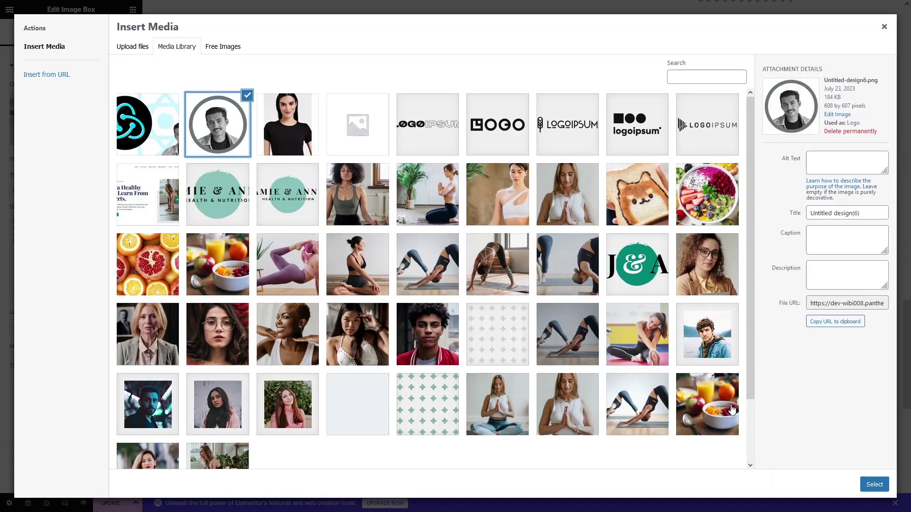
pyautogui.click(874, 485)
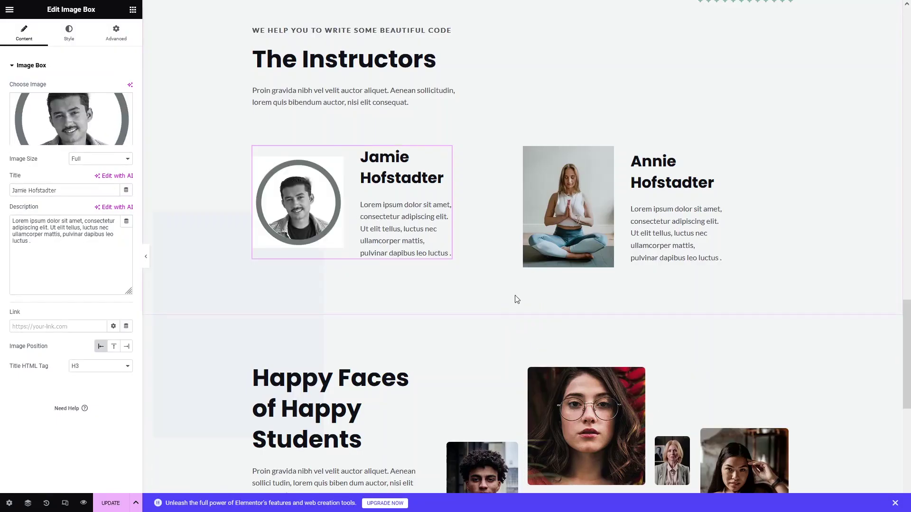
# Give the second instructor card the photo of the young man in a red jacket.
pyautogui.click(587, 180)
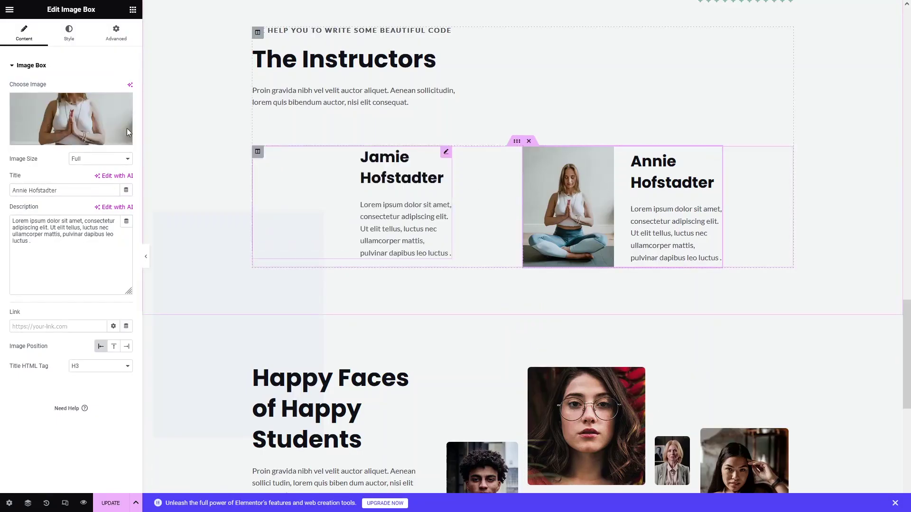
pyautogui.click(71, 124)
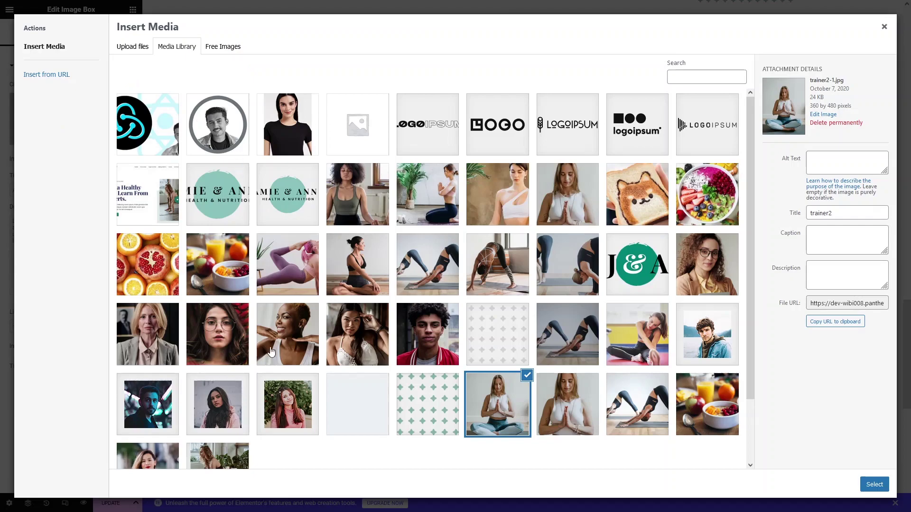
pyautogui.click(431, 341)
pyautogui.click(874, 484)
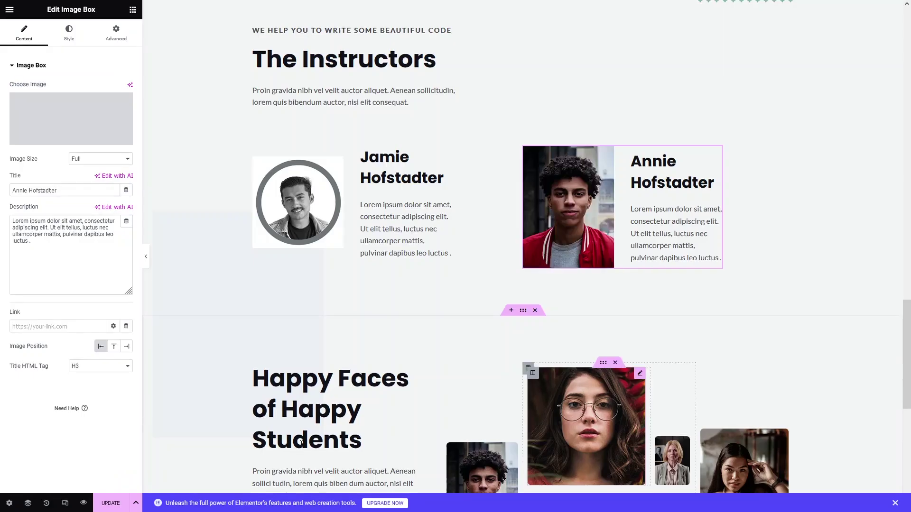
pyautogui.scroll(-5, 401, 238)
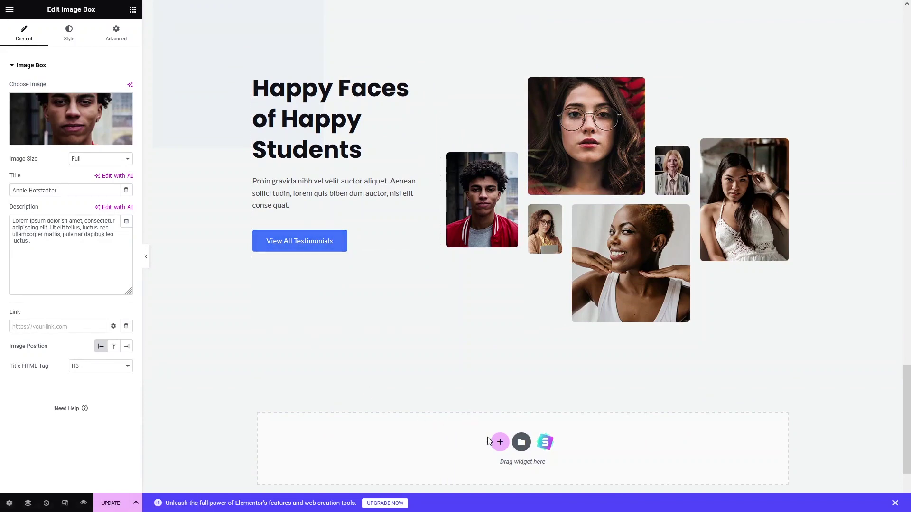
# Add a single-column section below the testimonials containing a Button widget.
pyautogui.scroll(1, 423, 442)
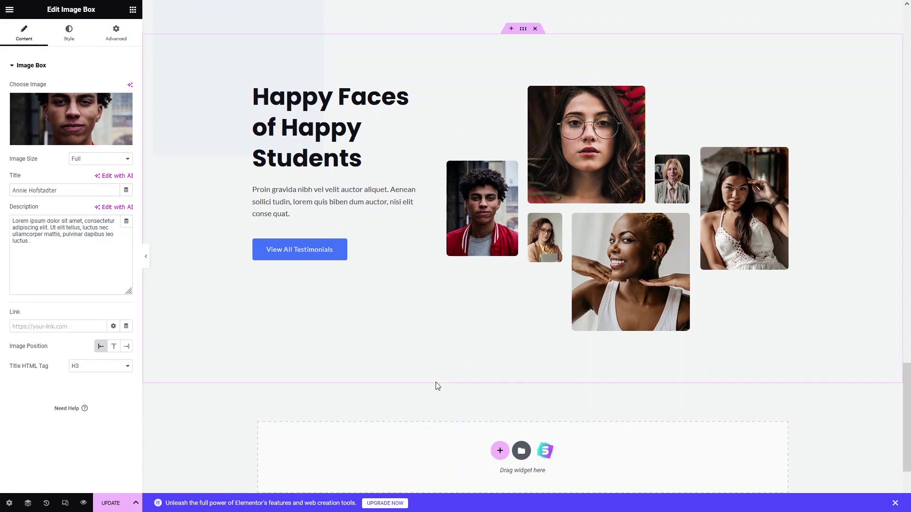
pyautogui.click(498, 450)
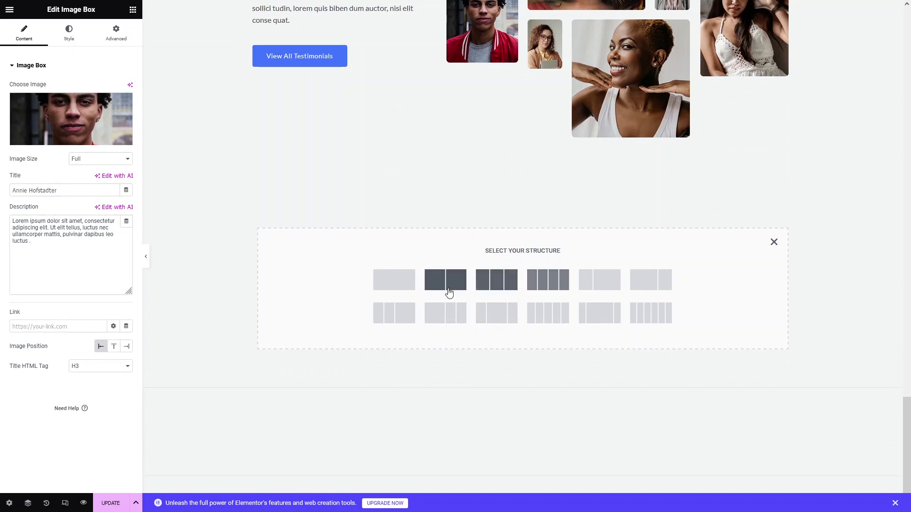
pyautogui.click(407, 285)
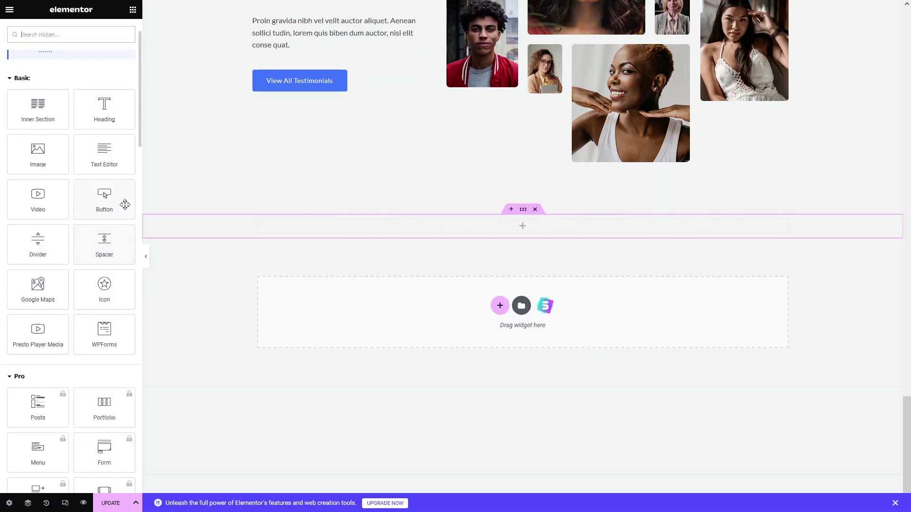
pyautogui.moveTo(104, 196); pyautogui.dragTo(516, 231)
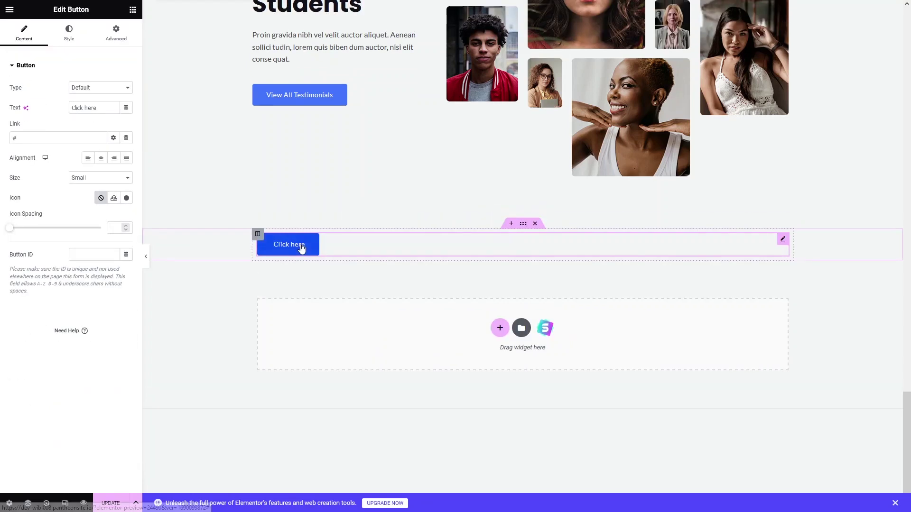
# Centre the new button and change its label to 'Sign Up NOW'.
pyautogui.click(105, 159)
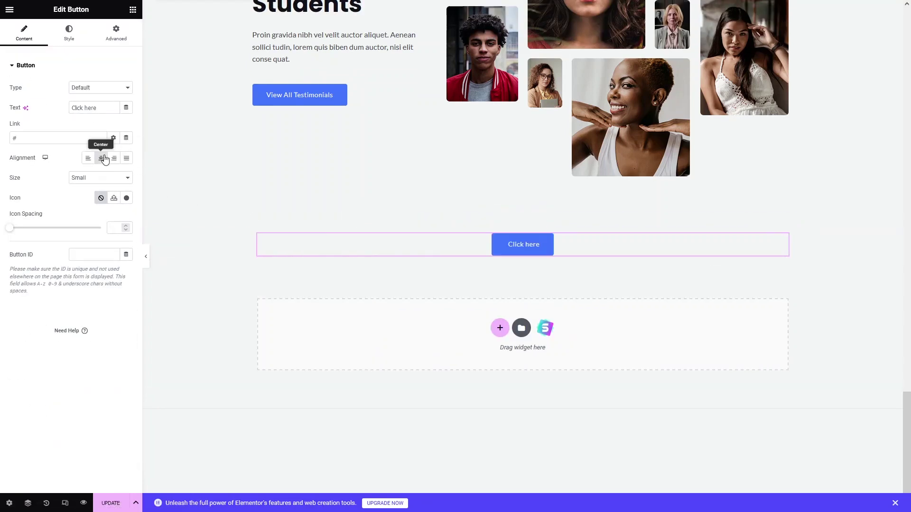
pyautogui.tripleClick(527, 250)
pyautogui.press('BackSpace')
pyautogui.write('Sign U')
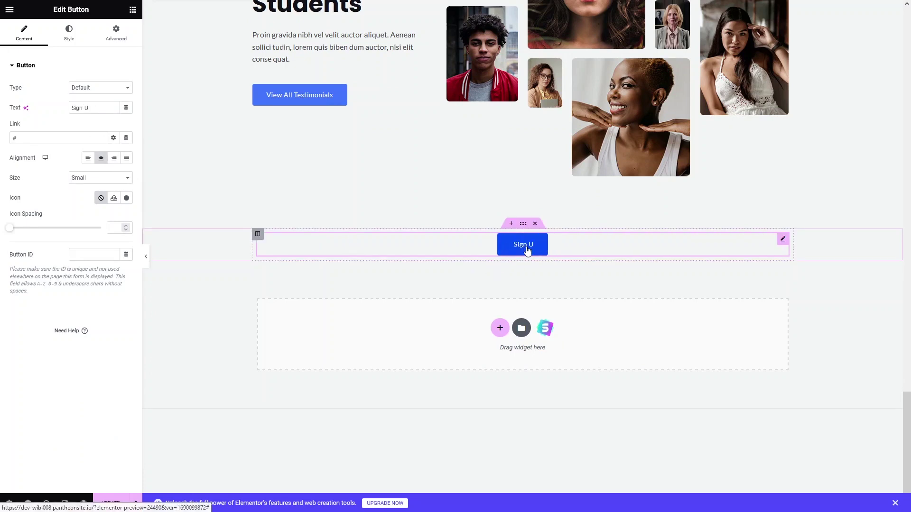
pyautogui.write('p NOW')
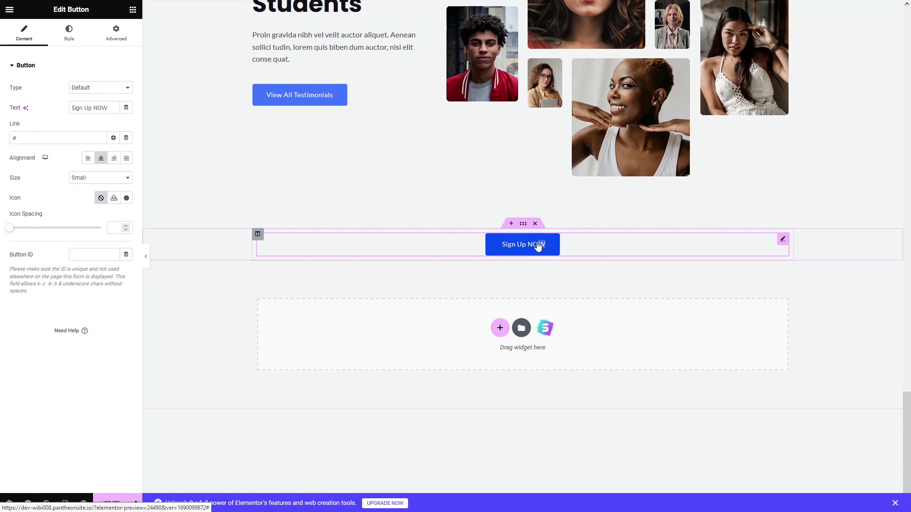
# Set the Sign Up NOW button's typography weight to 700 (Bold).
pyautogui.click(72, 45)
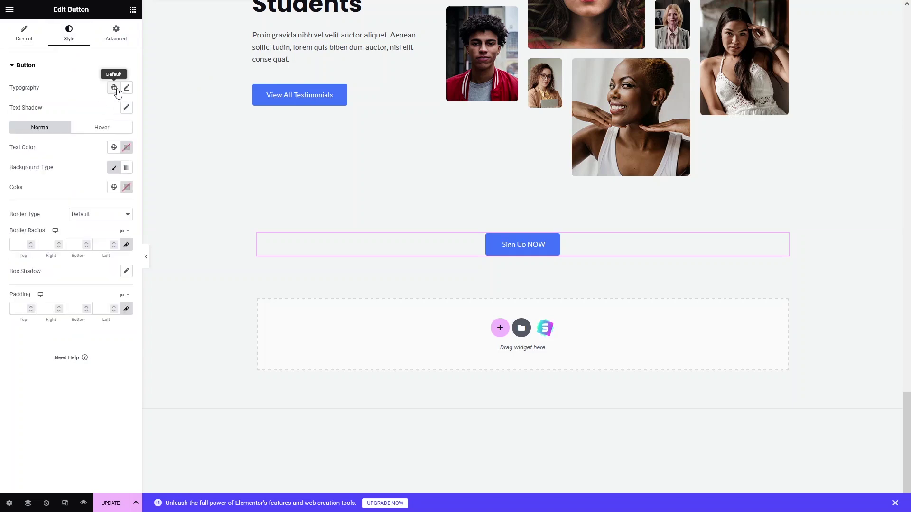
pyautogui.click(126, 89)
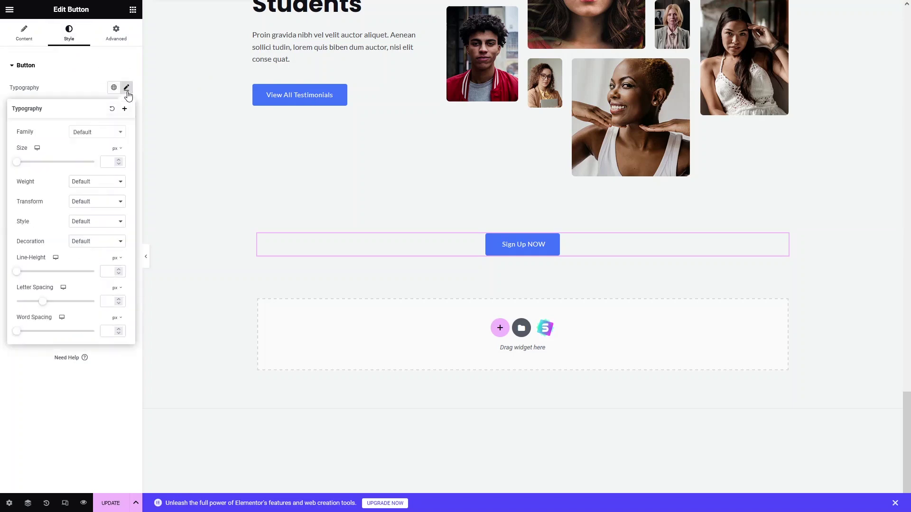
pyautogui.click(89, 184)
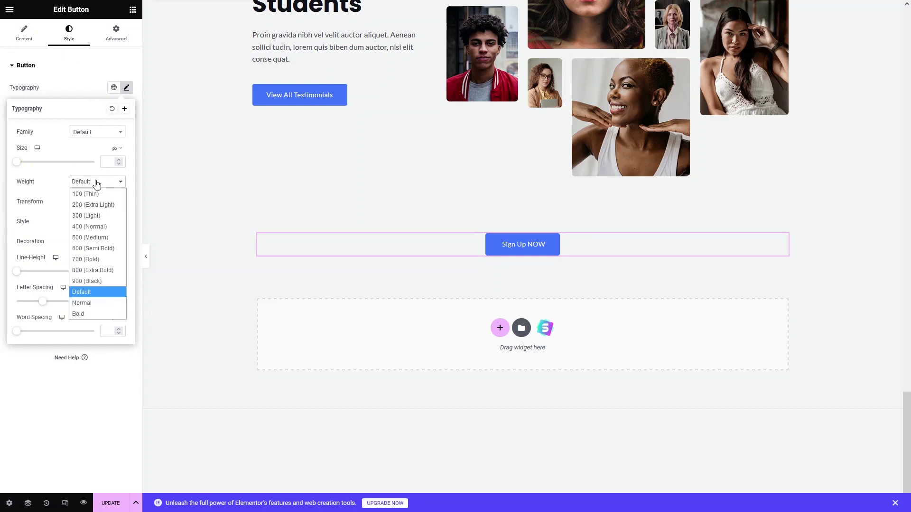
pyautogui.click(97, 259)
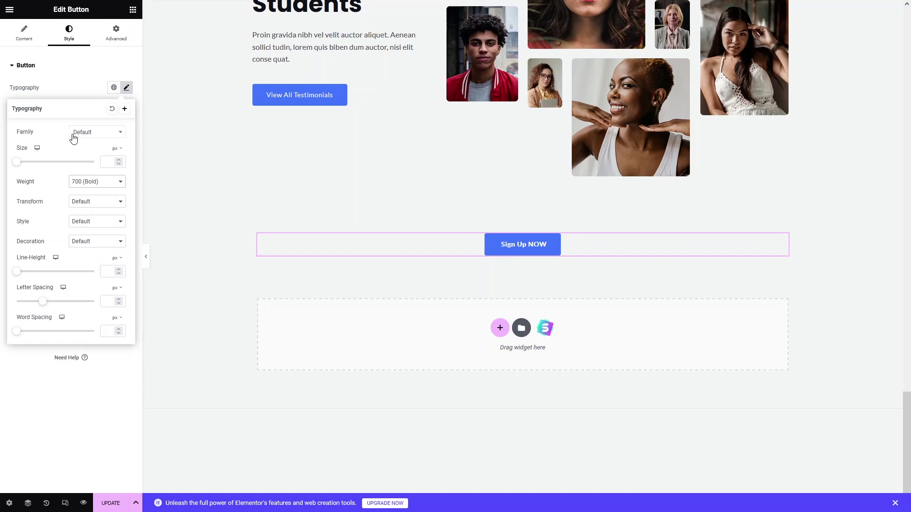
pyautogui.click(81, 136)
pyautogui.click(81, 135)
pyautogui.click(65, 93)
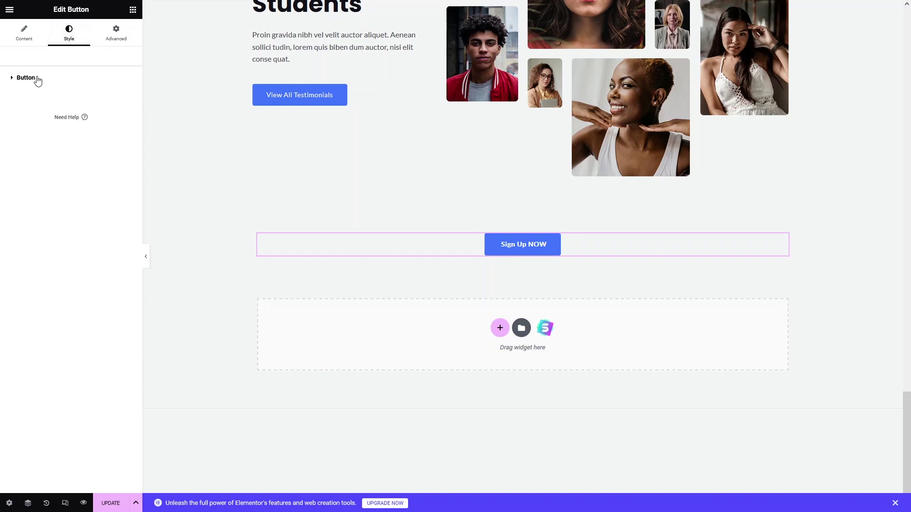
pyautogui.click(25, 77)
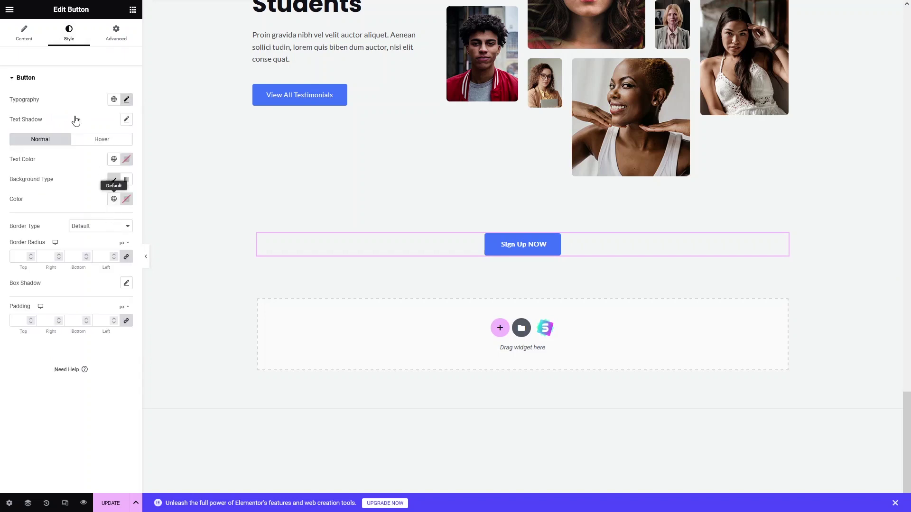
pyautogui.click(326, 246)
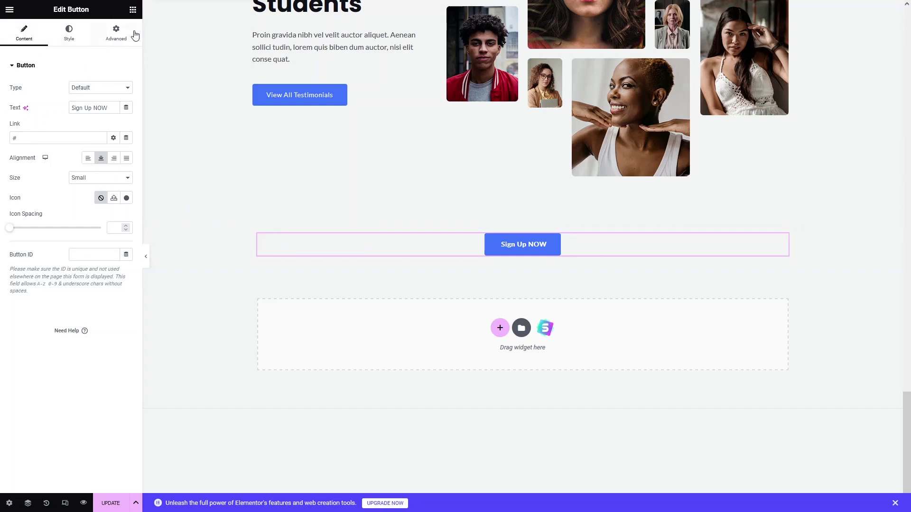
pyautogui.click(133, 10)
# Add a centre-aligned Heading widget above the Sign Up NOW button.
pyautogui.moveTo(102, 164); pyautogui.dragTo(458, 239)
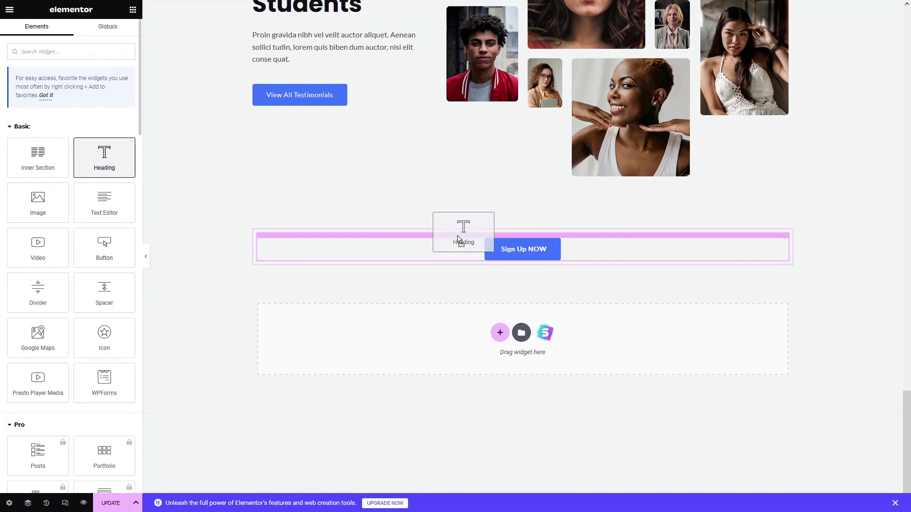
pyautogui.moveTo(458, 239); pyautogui.dragTo(458, 235)
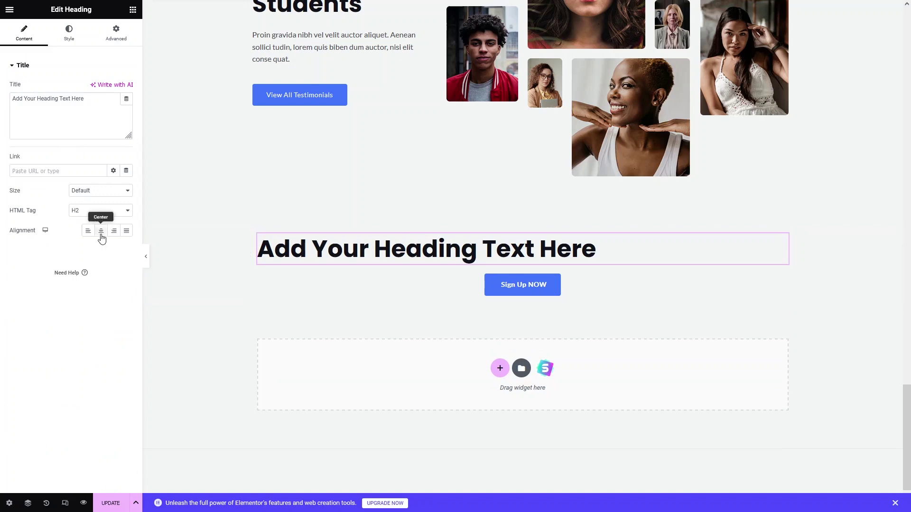
pyautogui.click(100, 230)
# Set the heading text to 'You will get 50% off, if you sign up now'.
pyautogui.doubleClick(418, 263)
pyautogui.hotkey('ctrl', 'a')
pyautogui.write('You will get ')
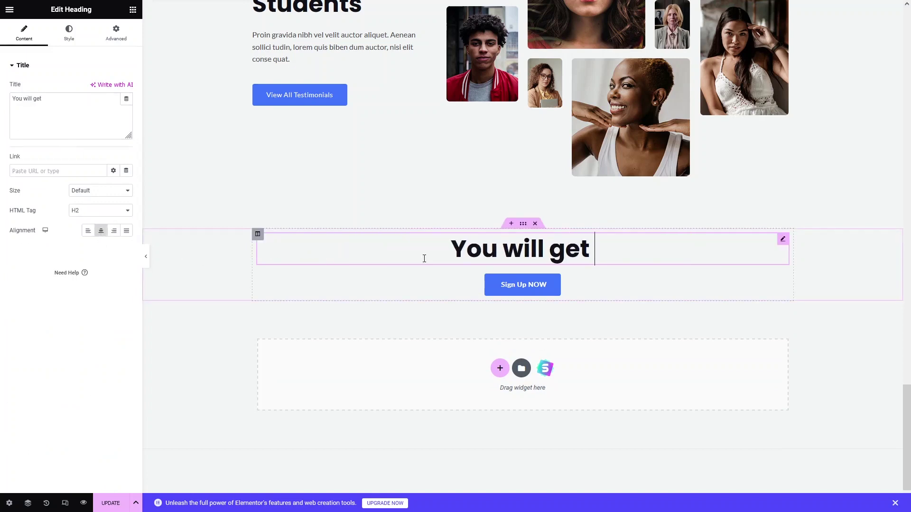
pyautogui.write('50% off ')
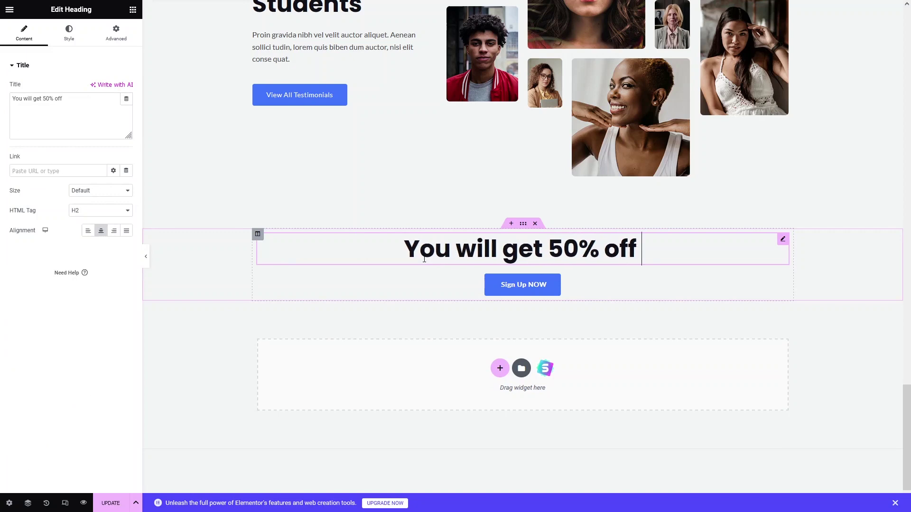
pyautogui.write('if your')
pyautogui.press('BackSpace')
pyautogui.write('sing')
pyautogui.press('BackSpace')
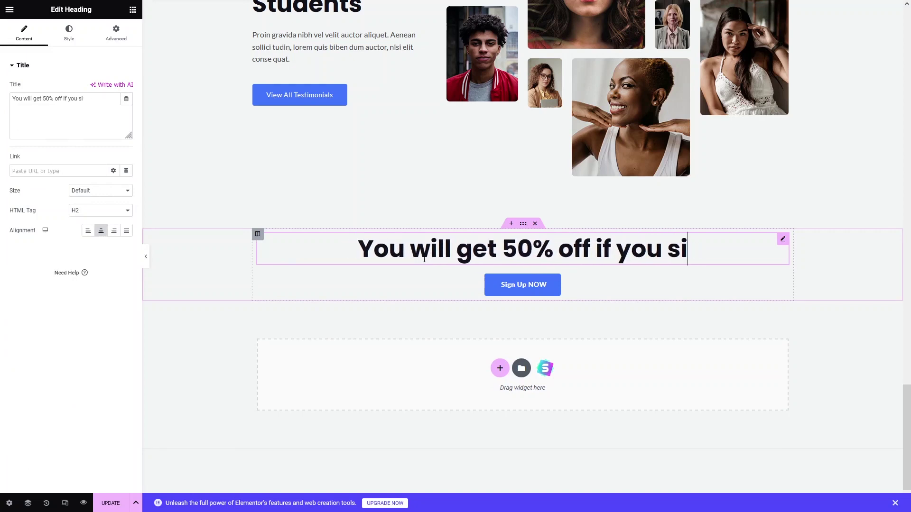
pyautogui.write('gn up now')
pyautogui.click(527, 250)
pyautogui.write(',')
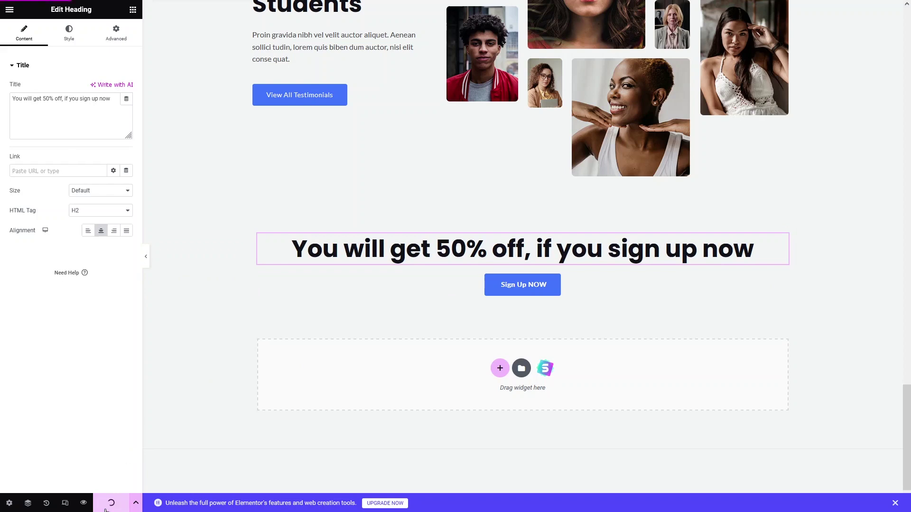
# View the live page and scroll through it to check the new sign-up section.
pyautogui.click(10, 11)
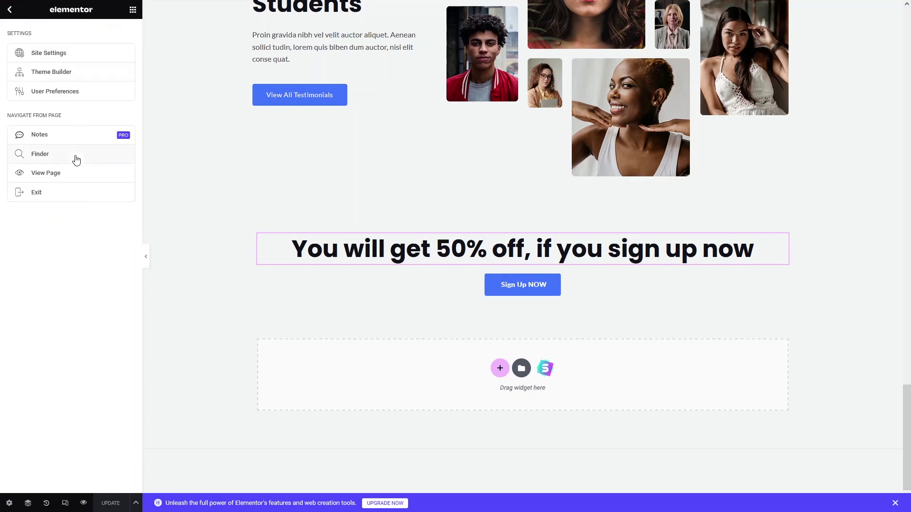
pyautogui.click(57, 179)
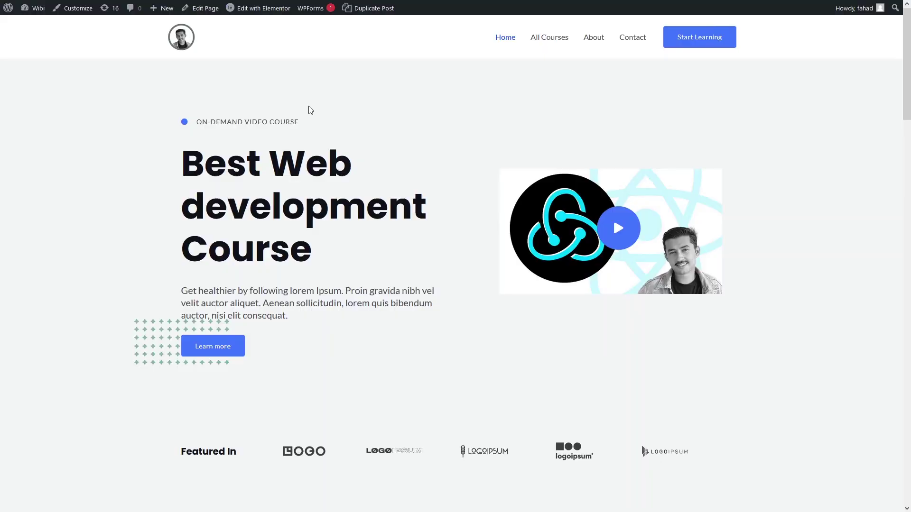
pyautogui.scroll(-20, 310, 109)
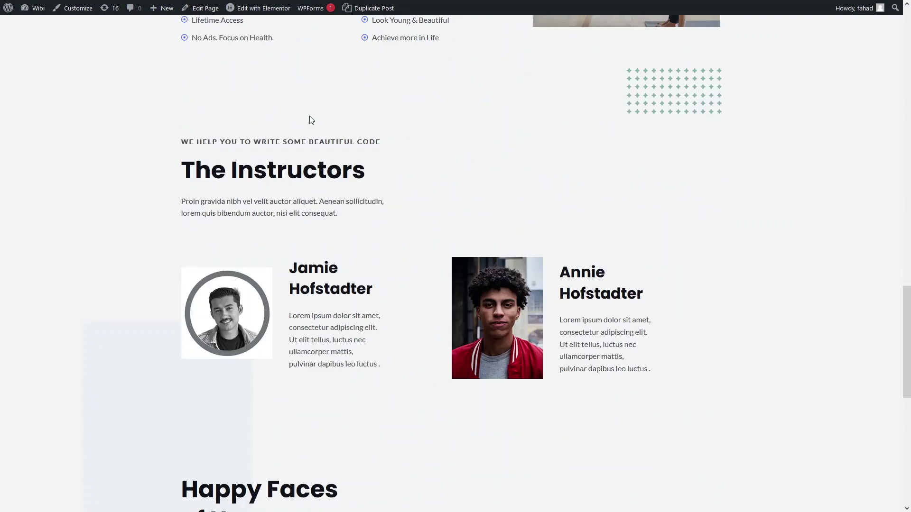
pyautogui.scroll(-10, 310, 119)
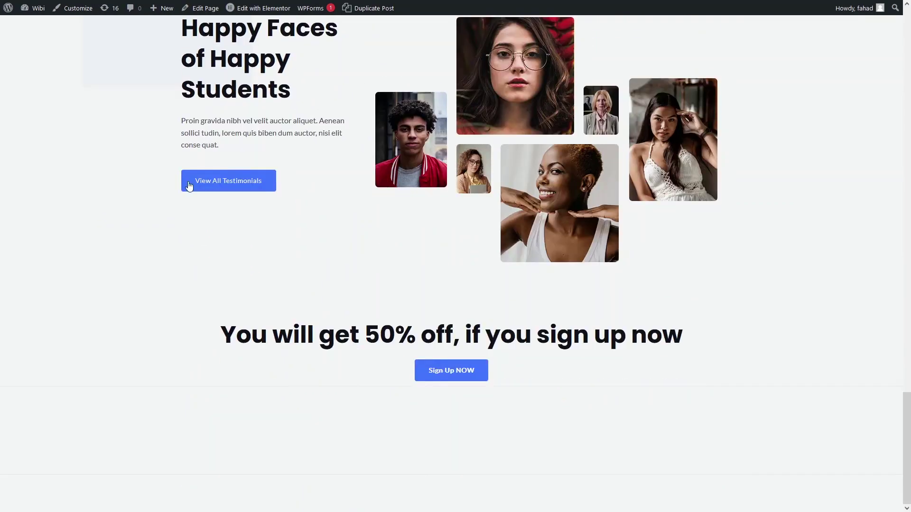
pyautogui.scroll(15, 350, 131)
pyautogui.scroll(12, 351, 133)
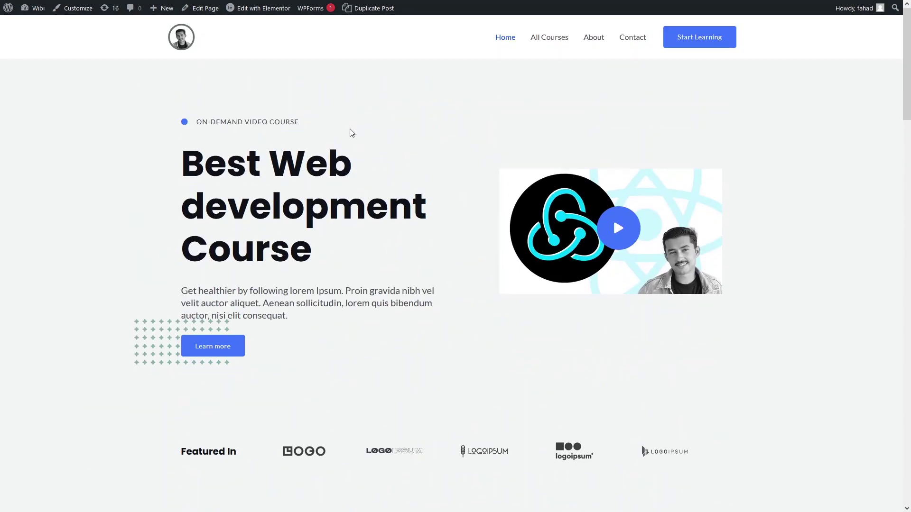